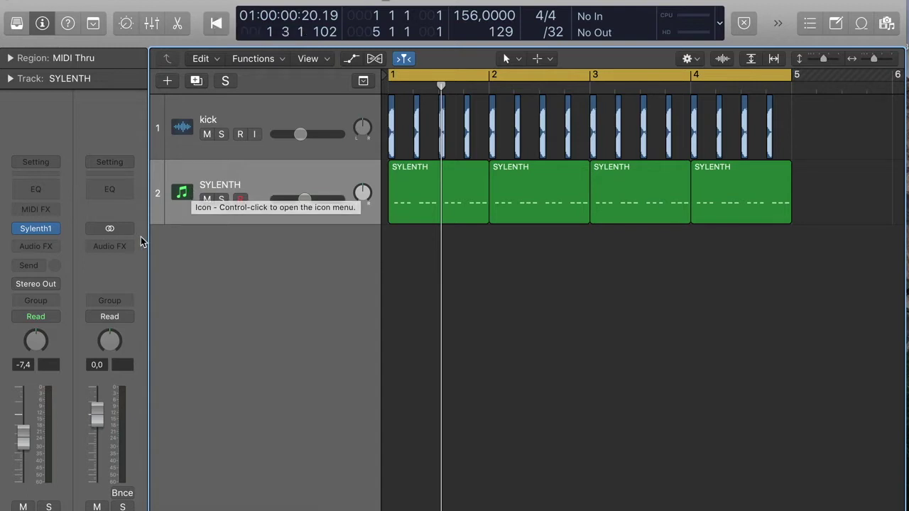
Open the Sylenth1 instrument on the SYLENTH track and examine its distortion and modulation envelope settings
left_click(240, 277)
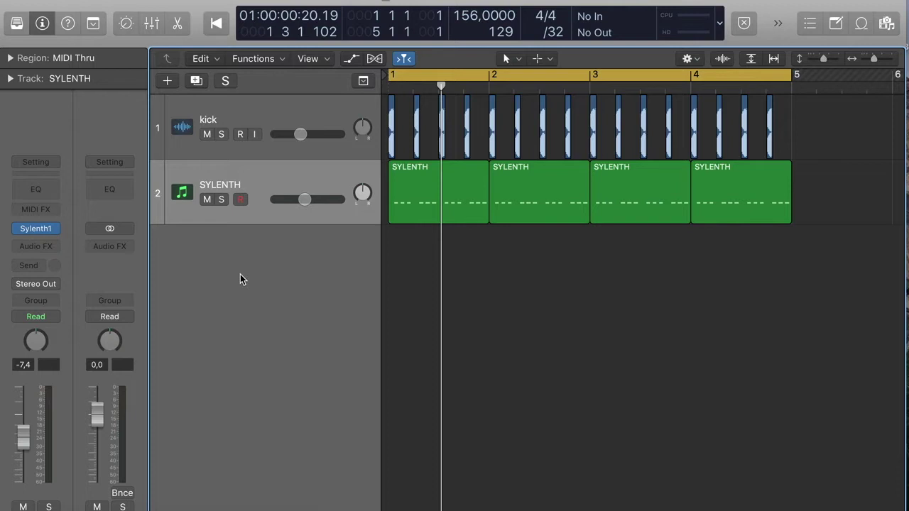
left_click_drag(220, 3, 219, 2)
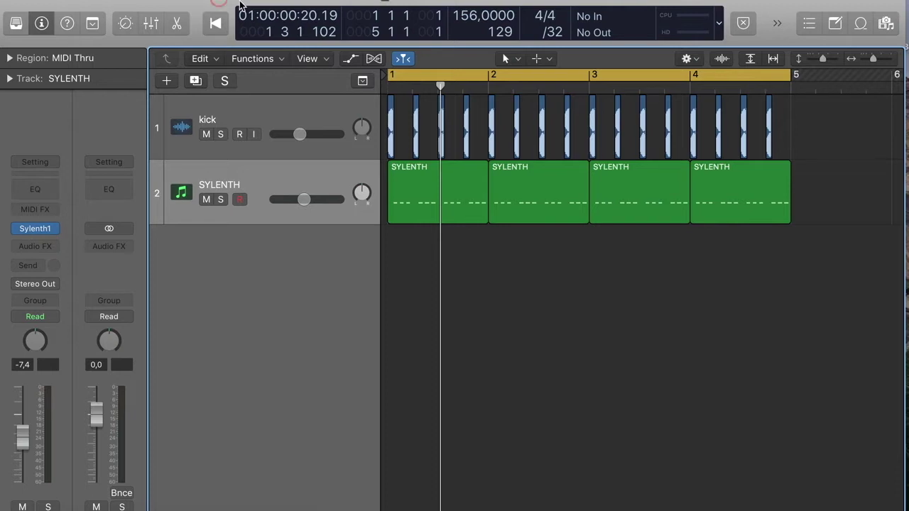
left_click(34, 229)
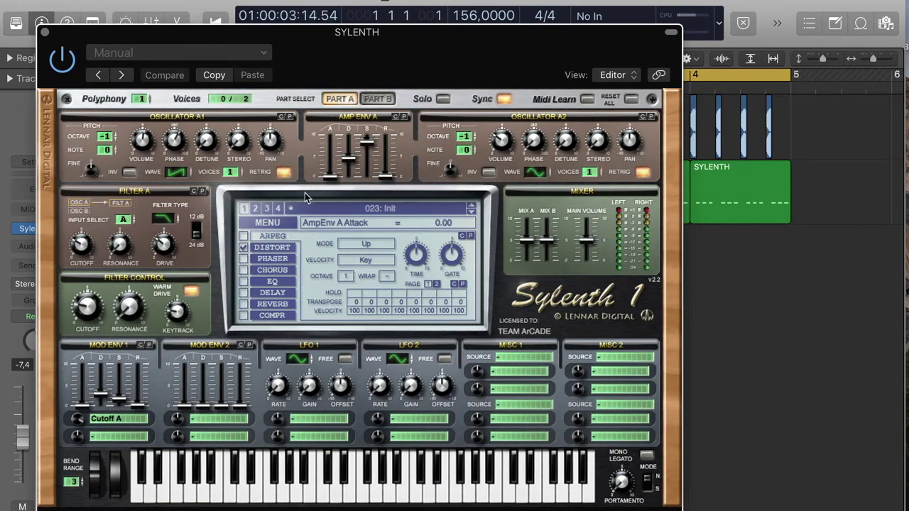
left_click(284, 248)
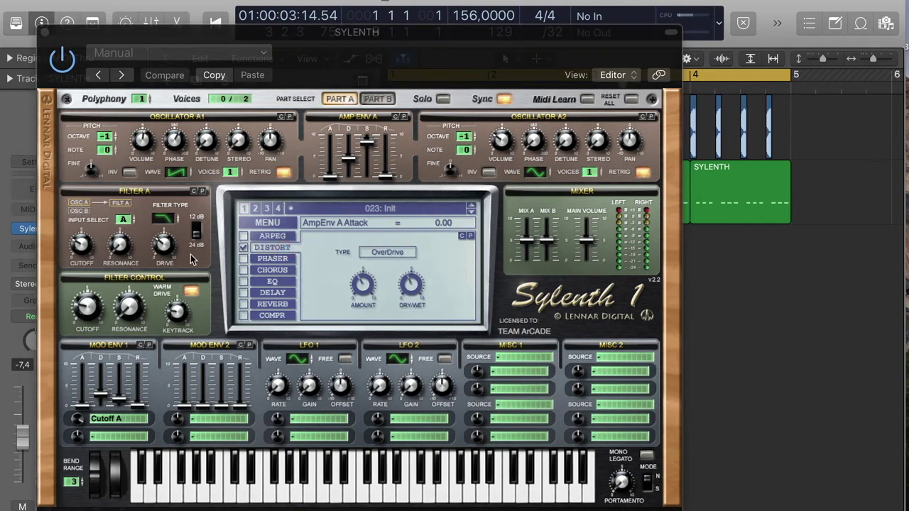
left_click(121, 401)
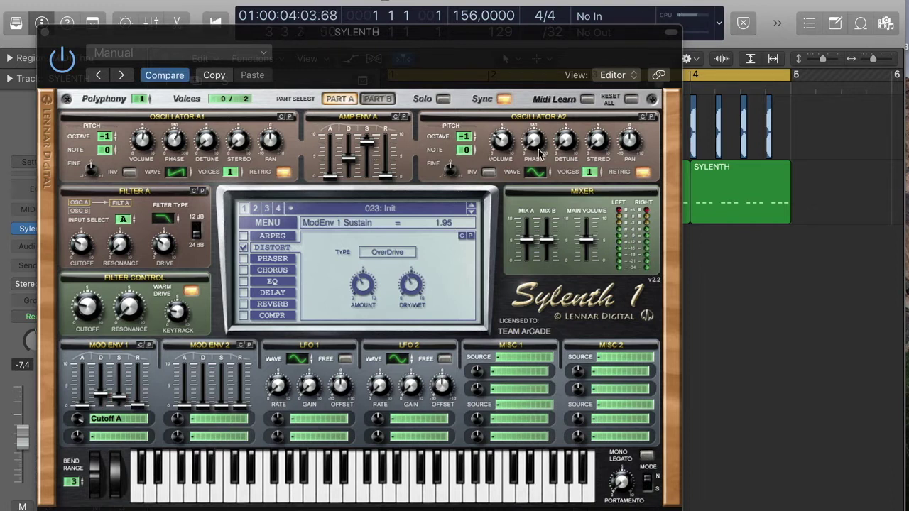
left_click_drag(540, 152, 544, 119)
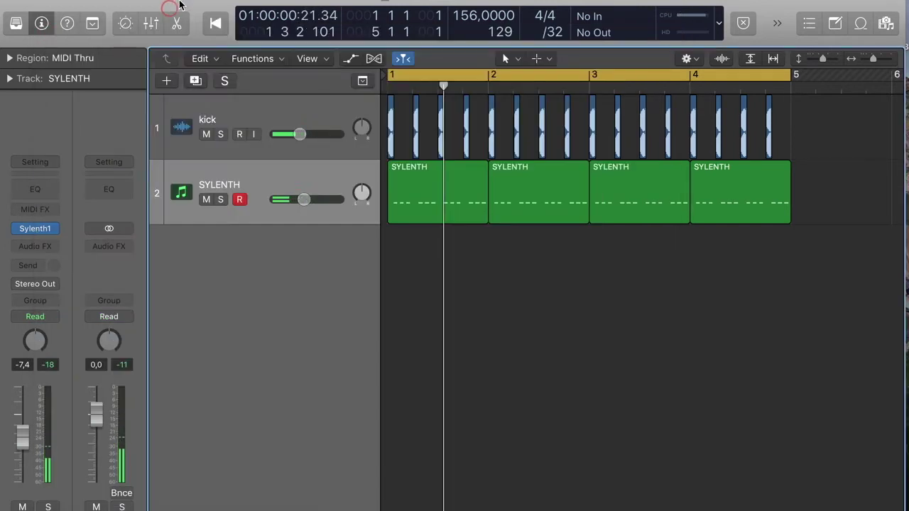
Solo the kick track and play it back on its own from the loop start
key("space")
left_click(220, 135)
left_click(283, 114)
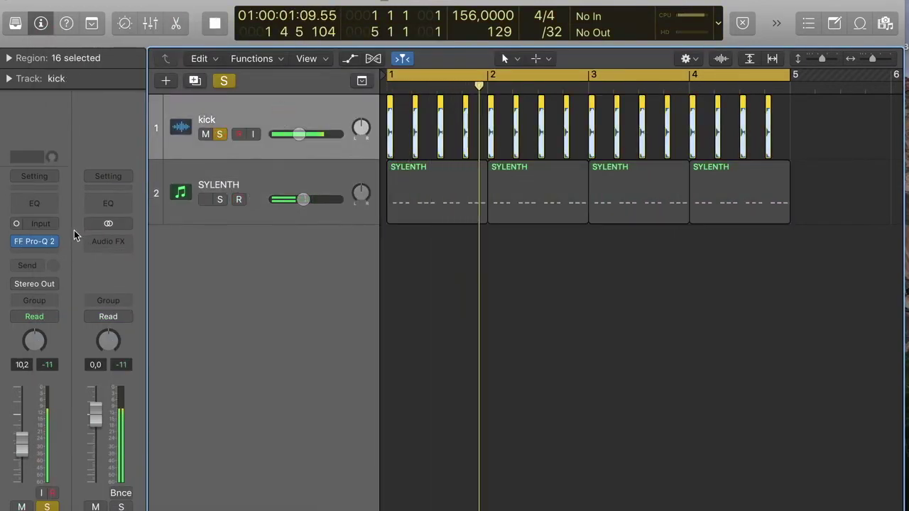
key("space")
key("space")
Open the kick track's FF Pro-Q 2 equalizer, collapse the plug-in header and access the analyzer settings
left_click(39, 241)
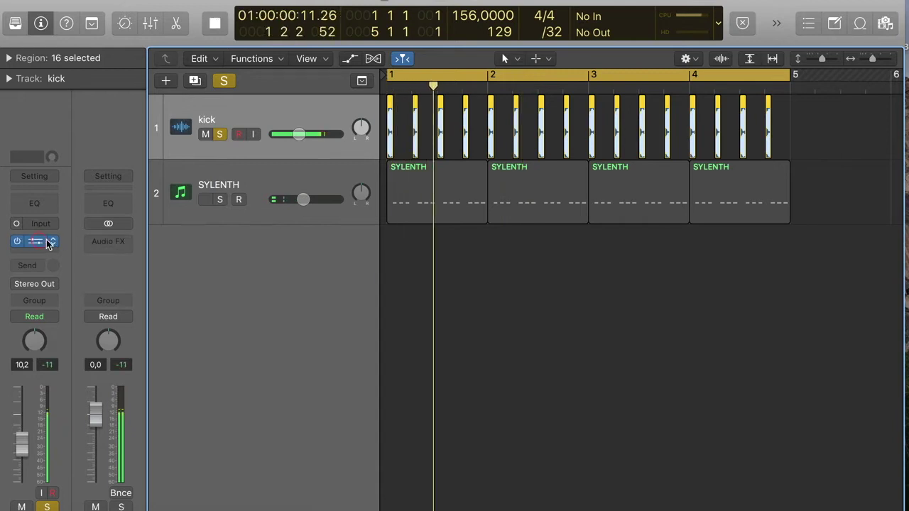
left_click(44, 244)
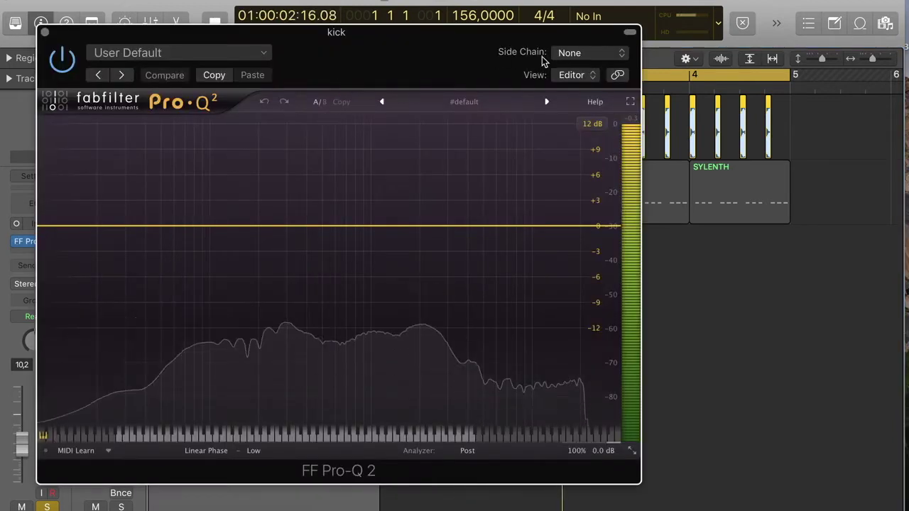
left_click_drag(437, 44, 489, 28)
left_click(678, 18)
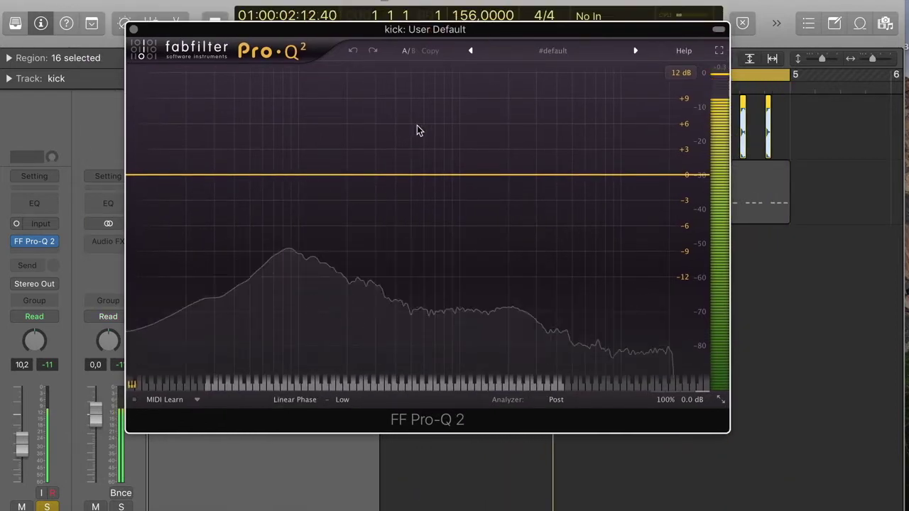
left_click(556, 400)
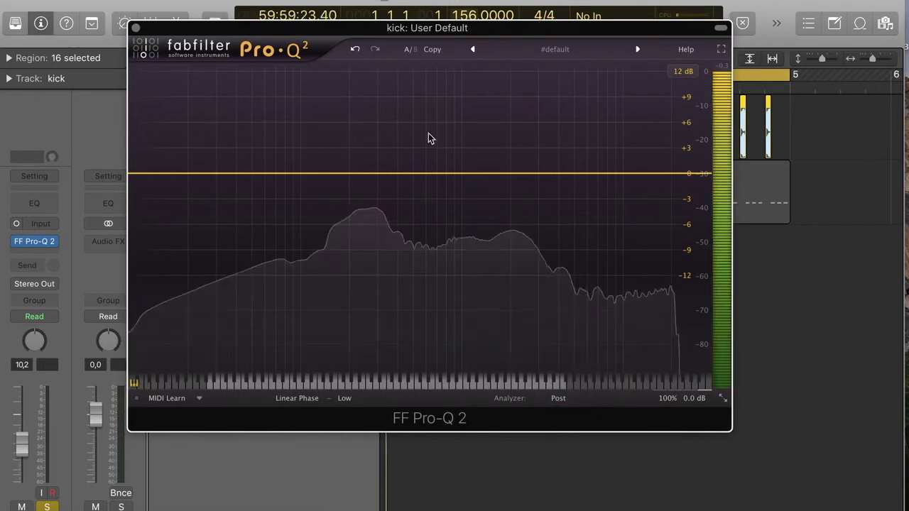
Add a low cut band at about 30 Hz with a 72 dB/oct slope to the kick's equalizer
left_click(135, 174)
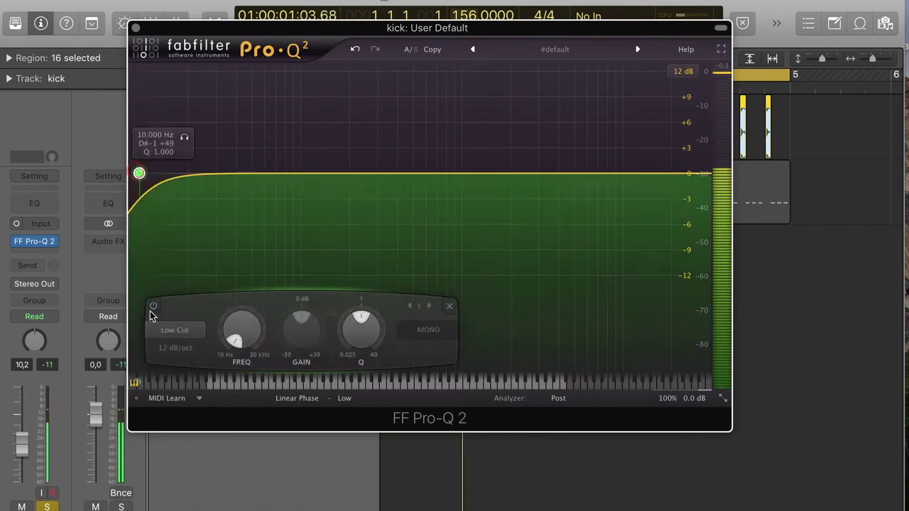
left_click(174, 348)
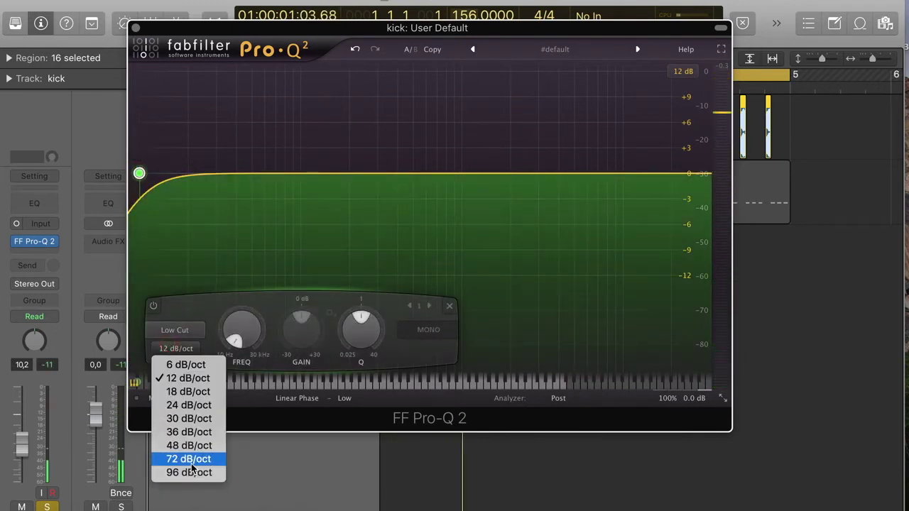
left_click(189, 459)
left_click_drag(139, 174, 220, 184)
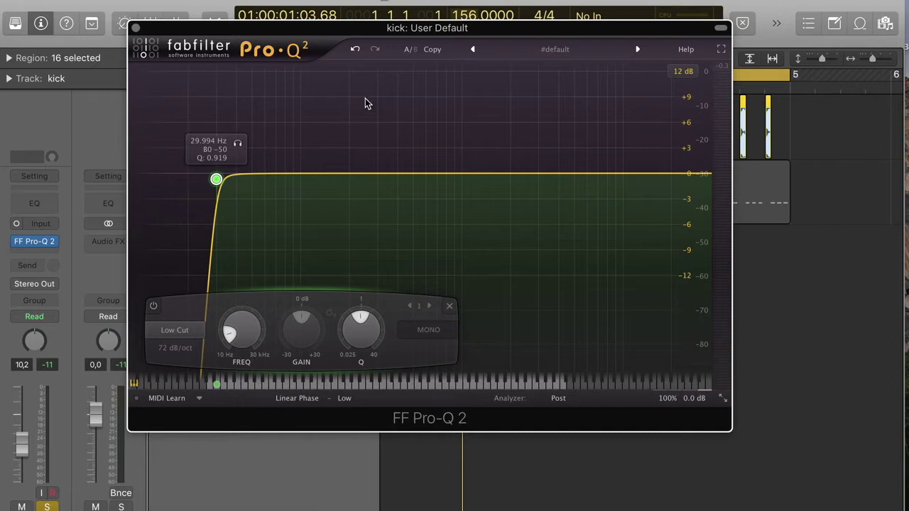
left_click_drag(388, 29, 392, 28)
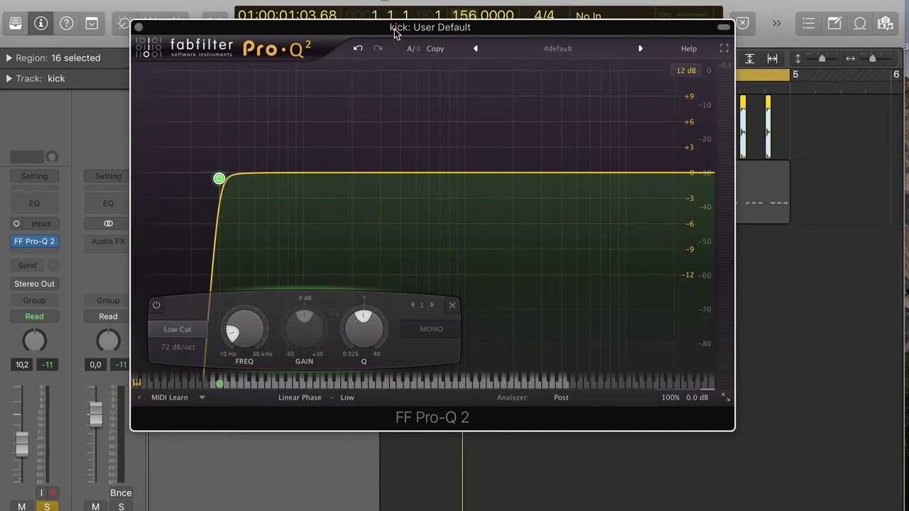
key("space")
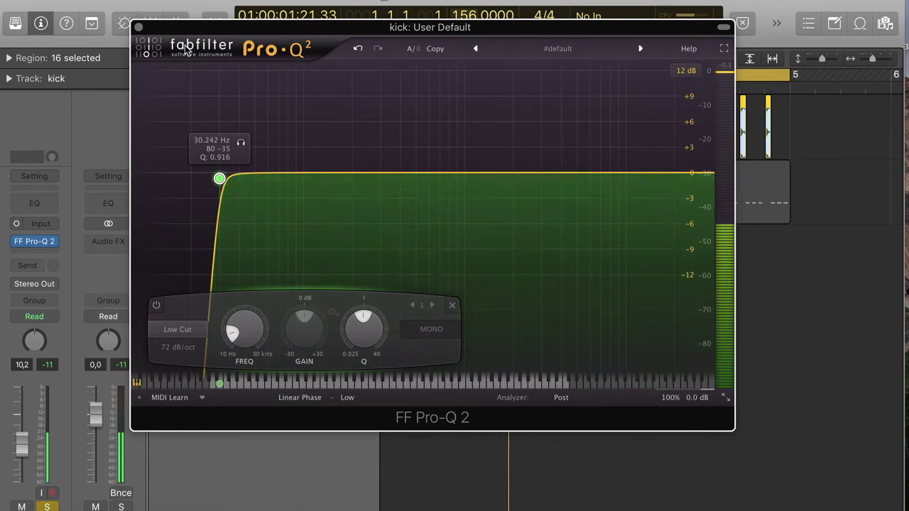
Add a bell band cutting about 5.3 dB at about 440 Hz to the kick's equalizer
left_click_drag(173, 34, 175, 124)
left_click_drag(287, 126, 307, 126)
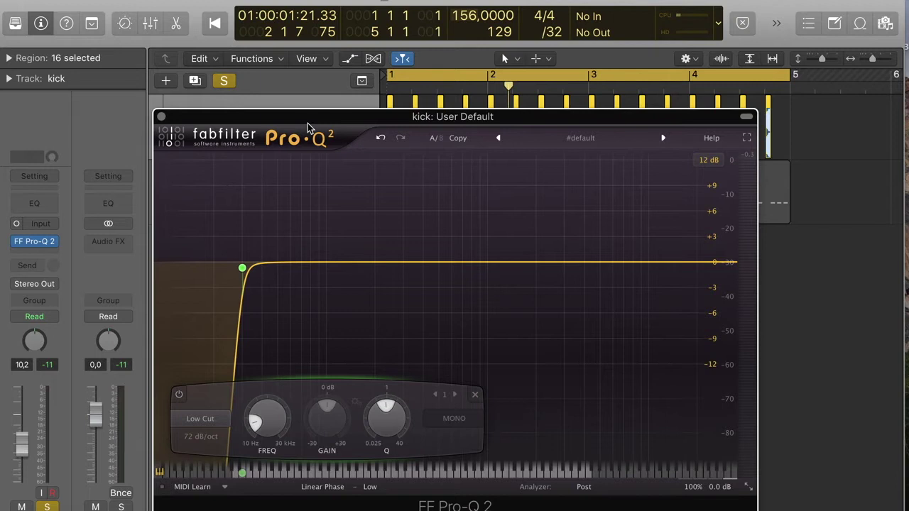
left_click_drag(429, 264, 430, 307)
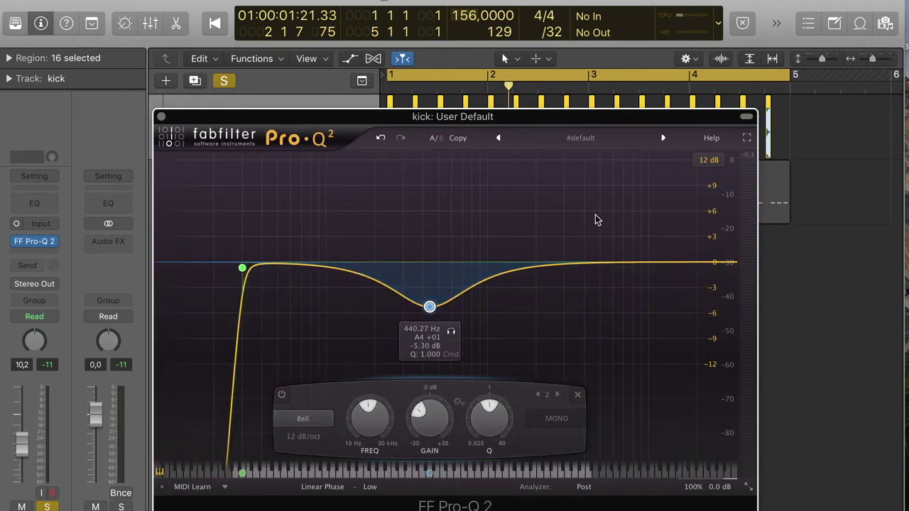
left_click_drag(468, 120, 467, 112)
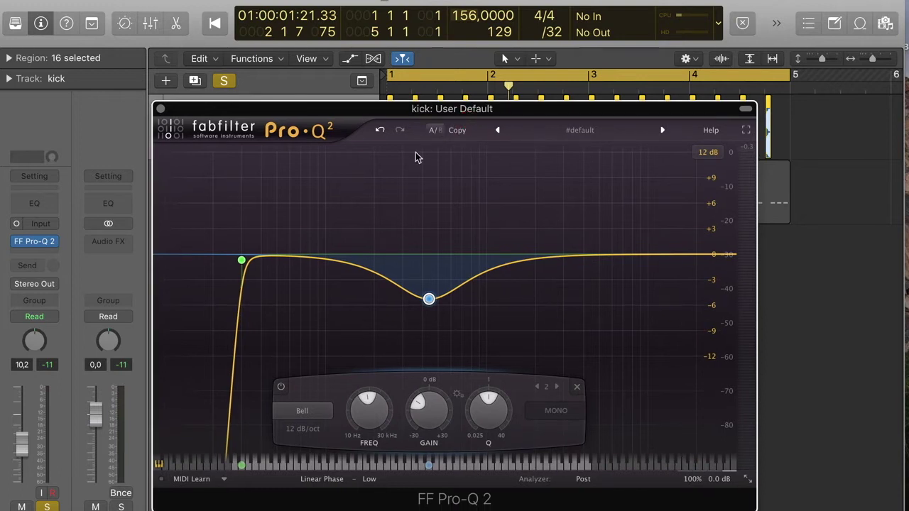
Set the low cut band's slope to 48 dB/oct
left_click(241, 260)
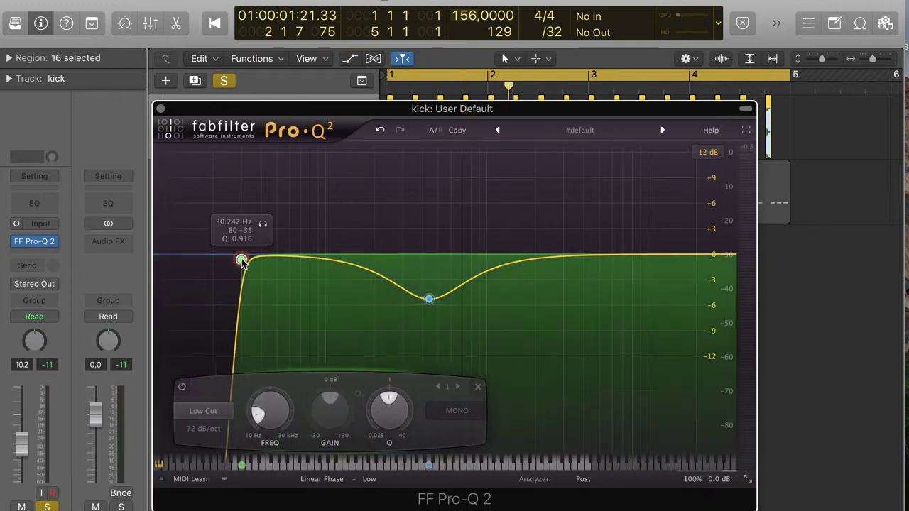
left_click(211, 427)
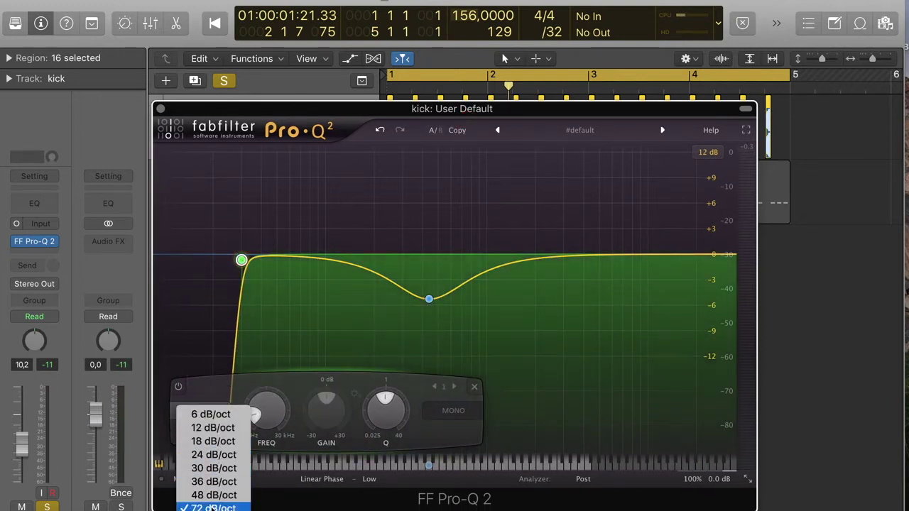
left_click(213, 495)
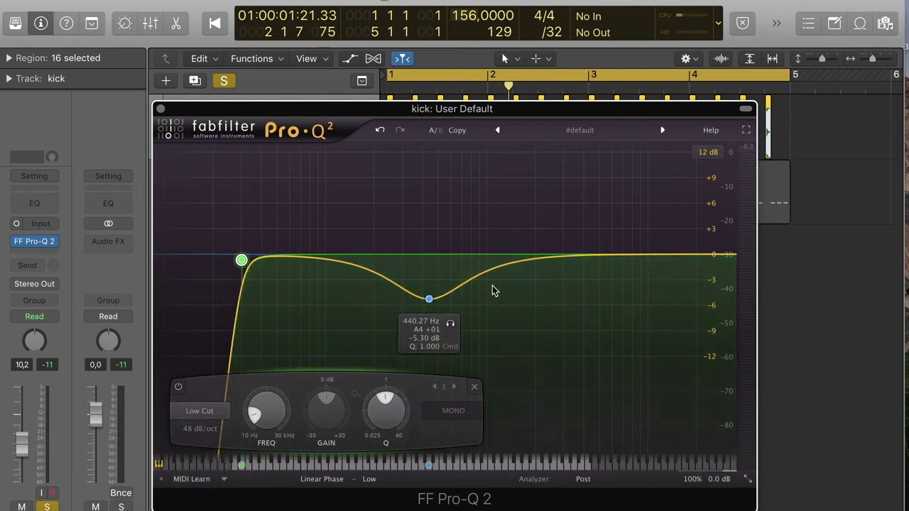
Play the kick briefly and set the equalizer's display range to 30 dB
key("space")
key("space")
left_click(708, 152)
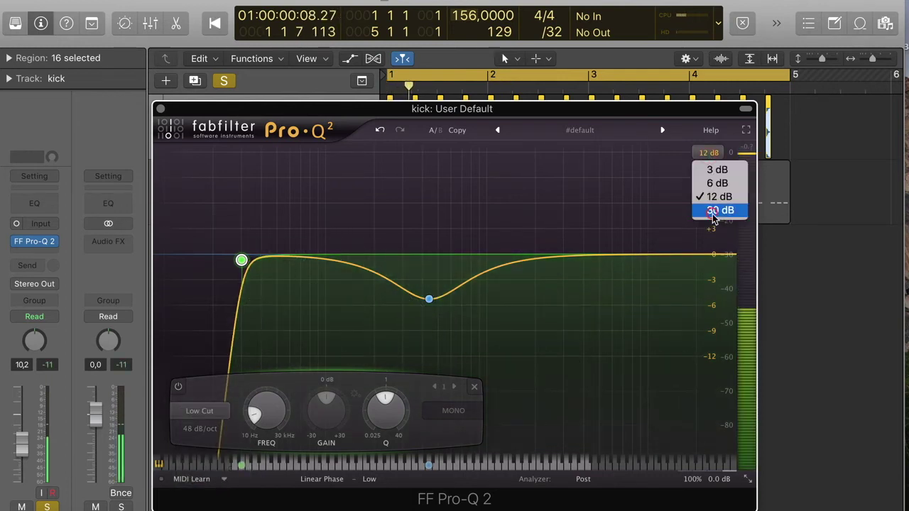
left_click(714, 210)
left_click_drag(539, 109, 544, 67)
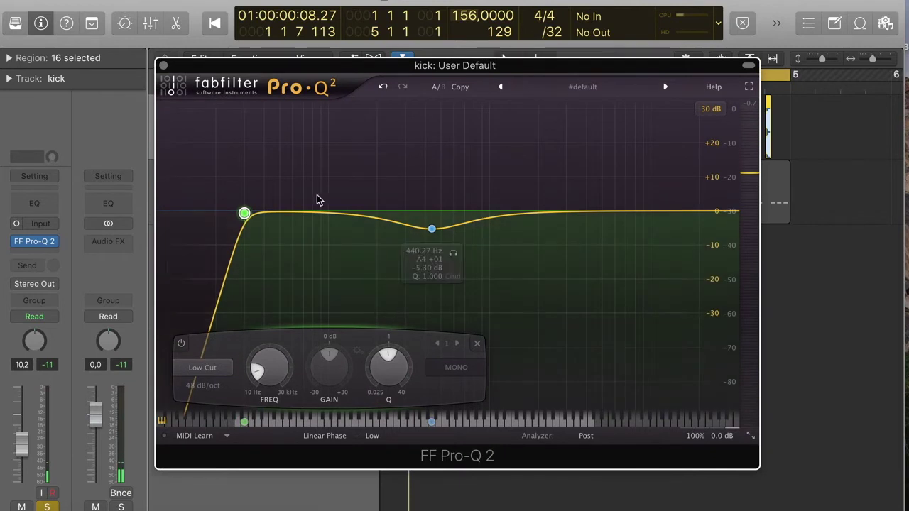
During playback, deepen and narrow the mid bell cut to about -24 dB at 519 Hz with a Q of about 4.5
key("space")
left_click_drag(432, 228, 443, 306)
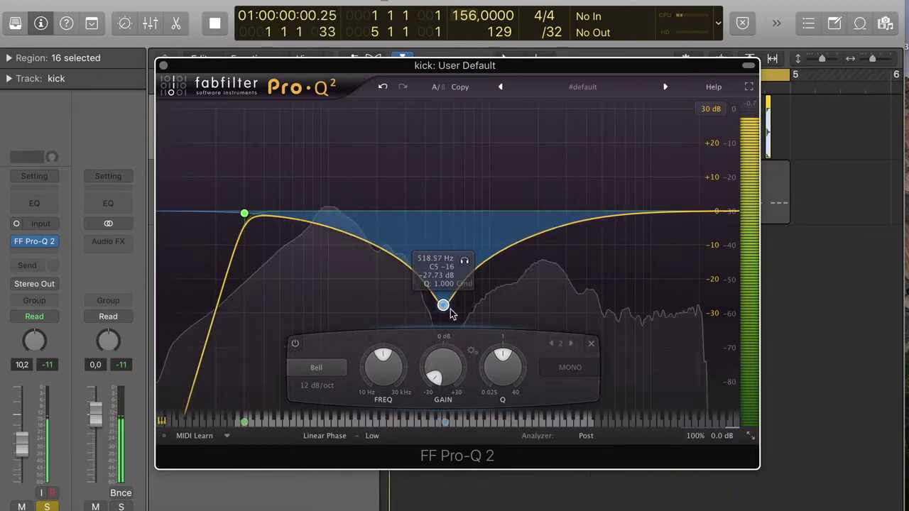
left_click_drag(498, 372, 507, 324)
scroll(447, 354, "up", 4)
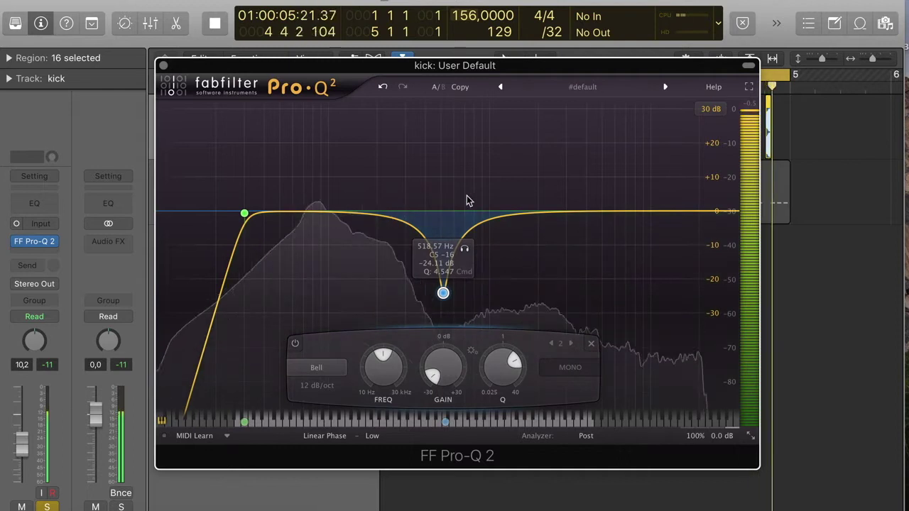
Add a second, narrow bell cut of about -12.4 dB at about 173 Hz with a Q of about 17.8
left_click_drag(337, 215, 338, 223)
left_click_drag(380, 365, 389, 334)
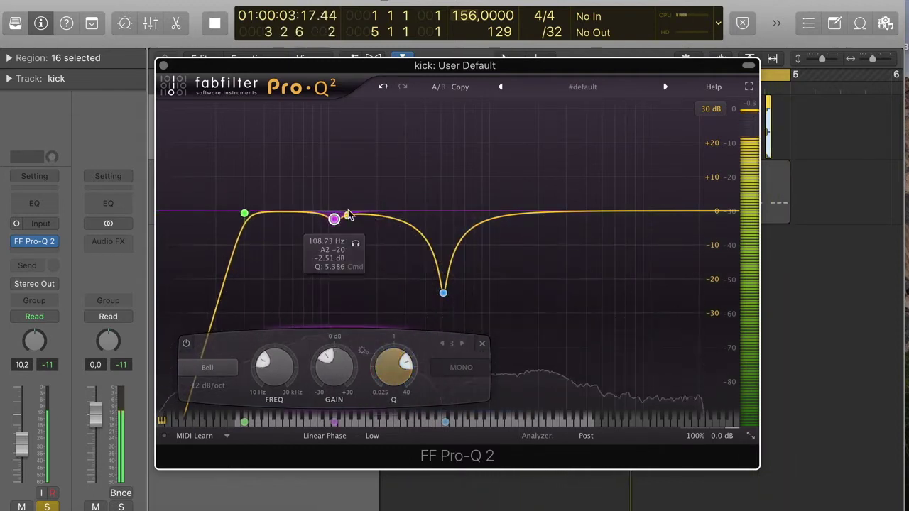
left_click_drag(335, 220, 379, 250)
left_click_drag(426, 363, 429, 342)
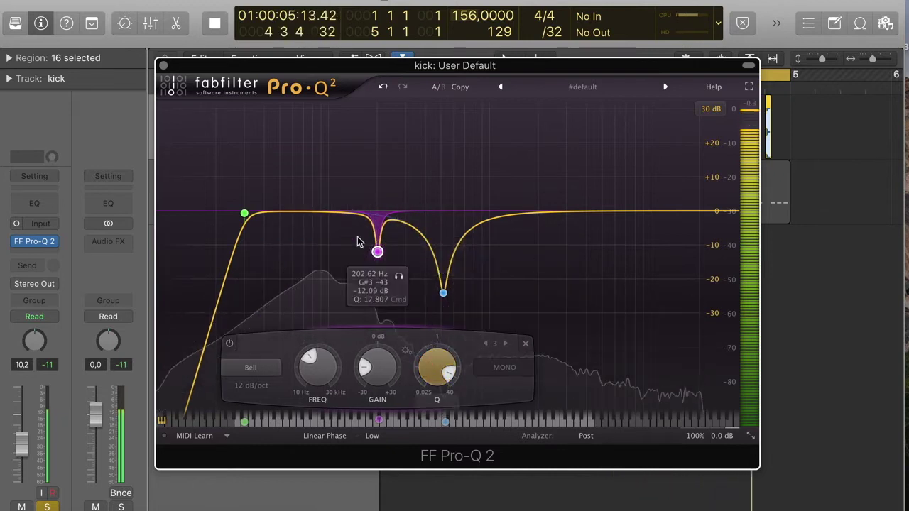
mouse_move(378, 253)
left_mouse_down()
mouse_move(388, 253)
mouse_move(367, 253)
left_mouse_up()
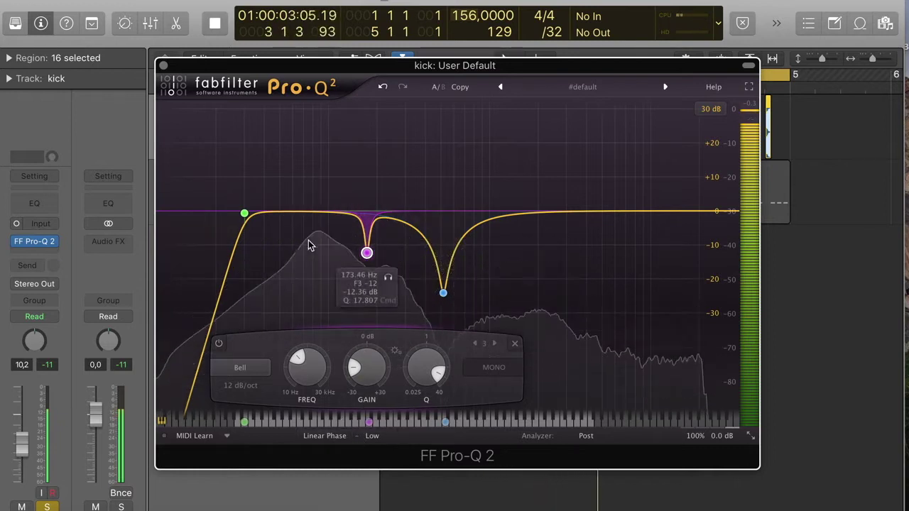
Add a high cut band with a 72 dB/oct slope at about 9.7 kHz
left_click(711, 211)
left_click(441, 386)
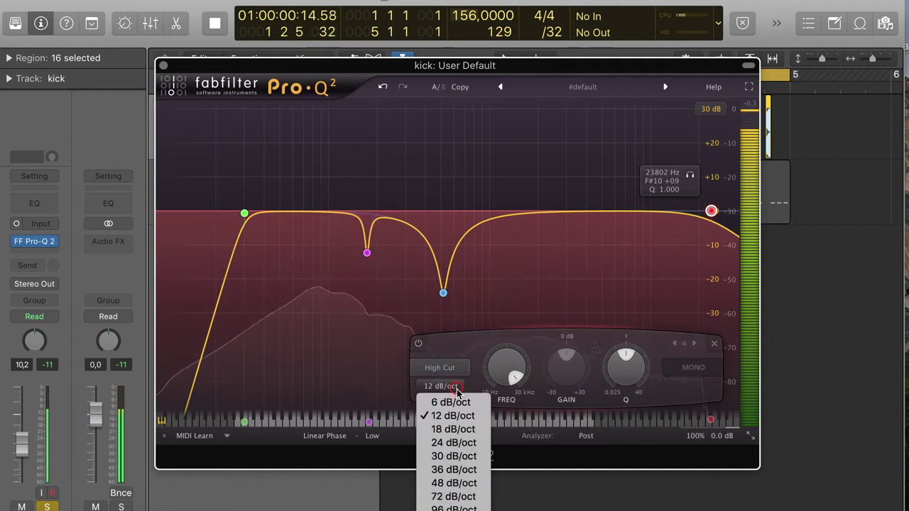
left_click(453, 496)
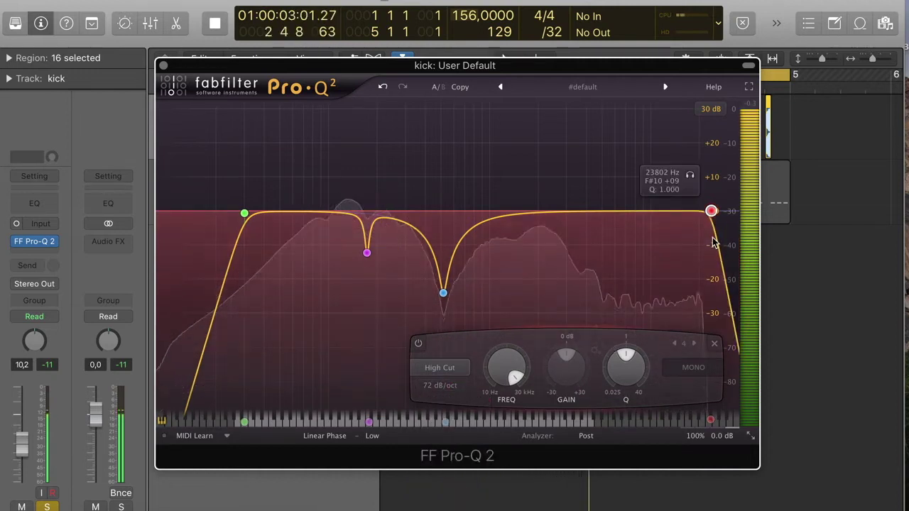
left_click_drag(711, 212, 645, 221)
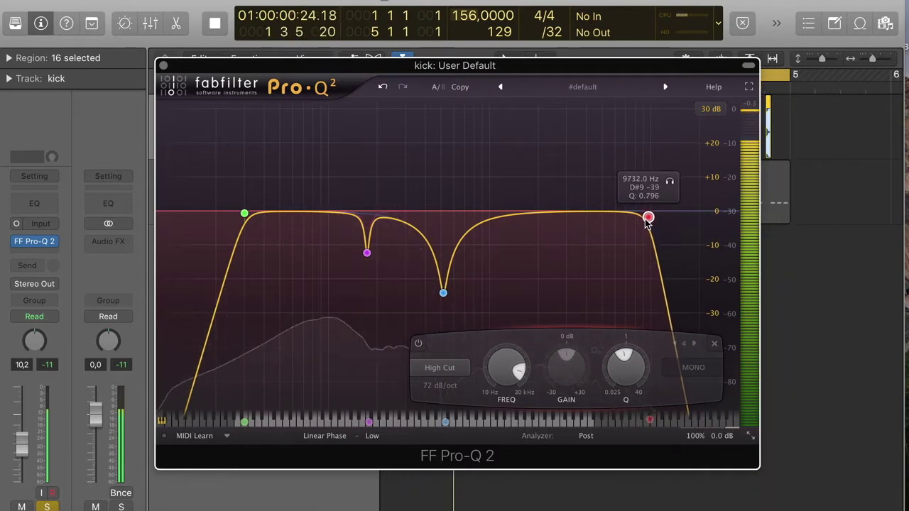
Stop playback, close the equalizer and switch the kick track's solo off and back on
key("space")
left_click(163, 66)
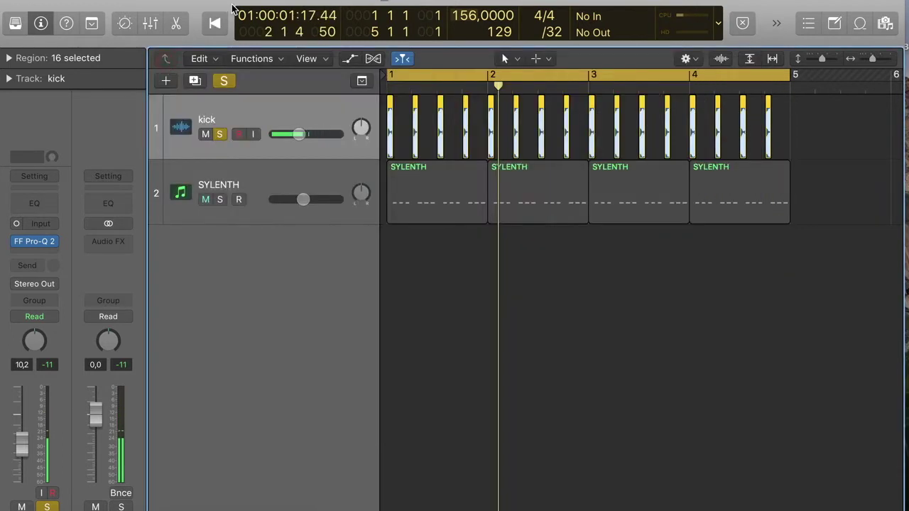
left_click(220, 134)
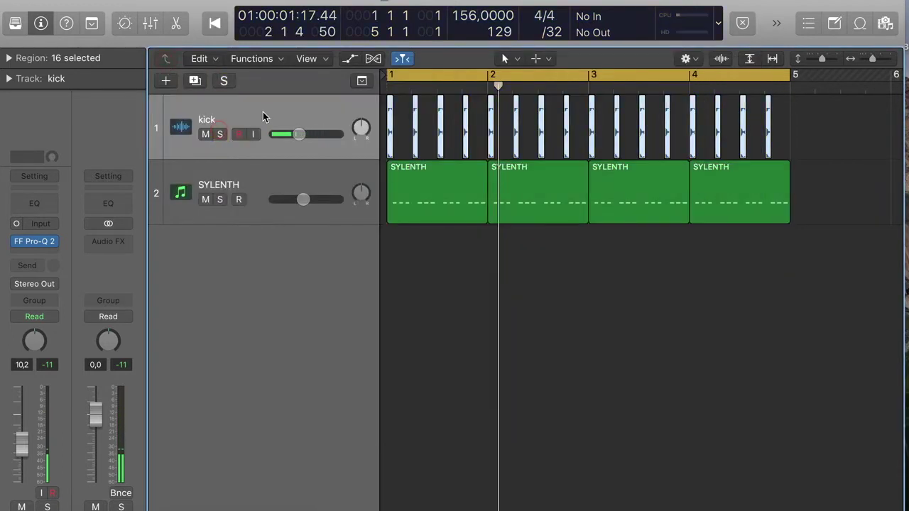
left_click(221, 134)
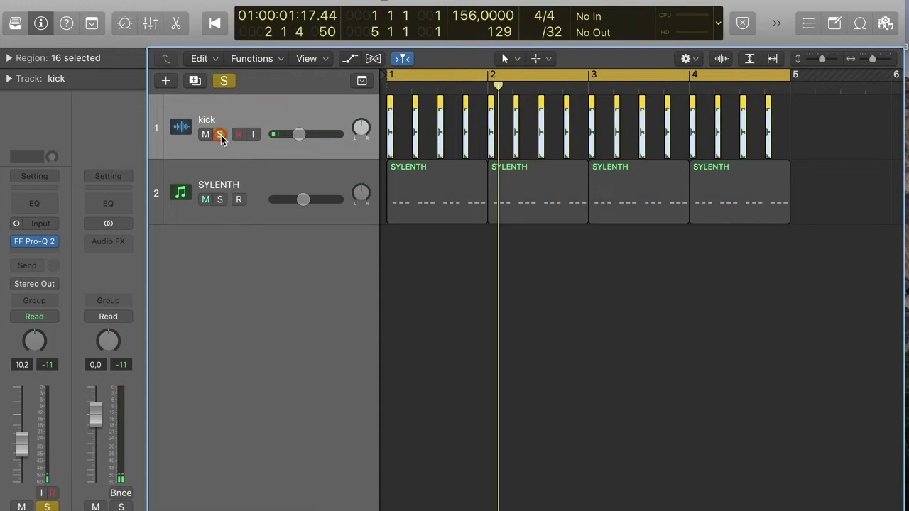
Insert Pitch Correction on the Stereo Out channel, set its range to low, play the soloed kick through it and close the plug-in
left_click(121, 243)
mouse_move(124, 415)
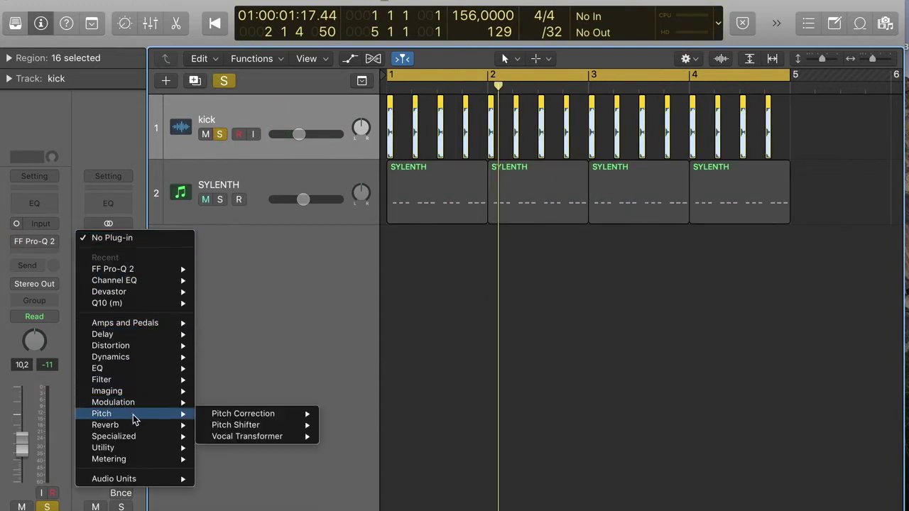
mouse_move(306, 414)
left_click(334, 415)
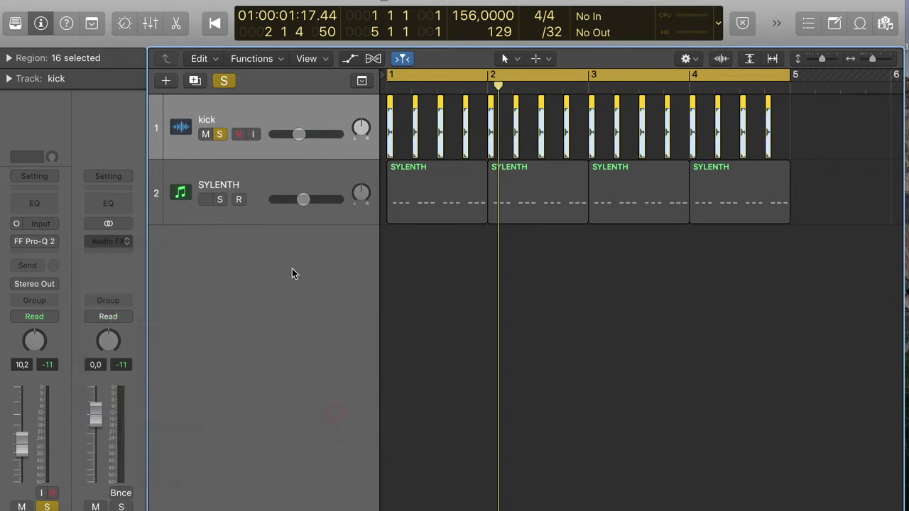
left_click(65, 206)
key("space")
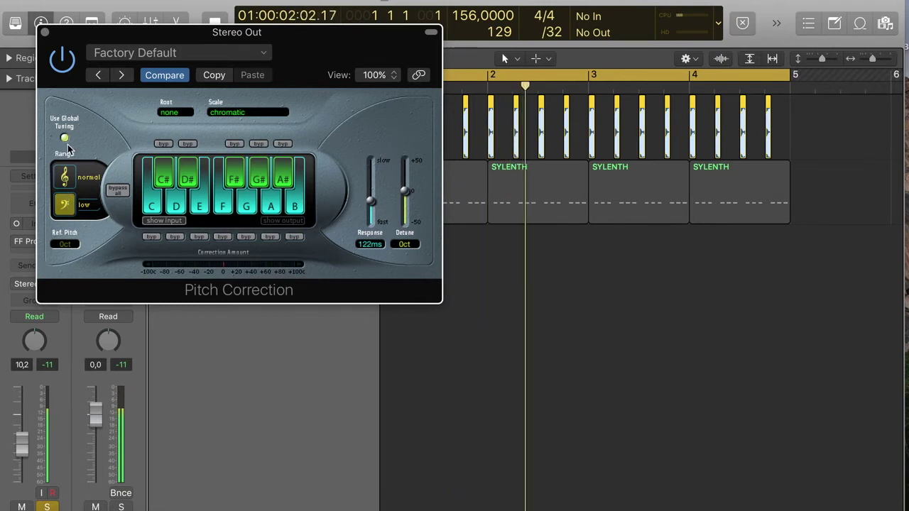
left_click(44, 34)
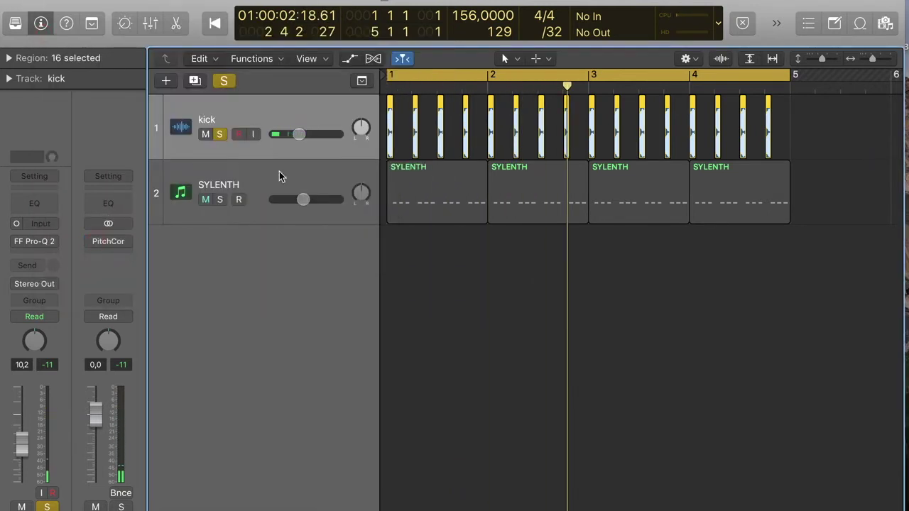
Unsolo the kick, open the SYLENTH regions in the Piano Roll and transpose all their notes up four semitones from C2
left_click(280, 184)
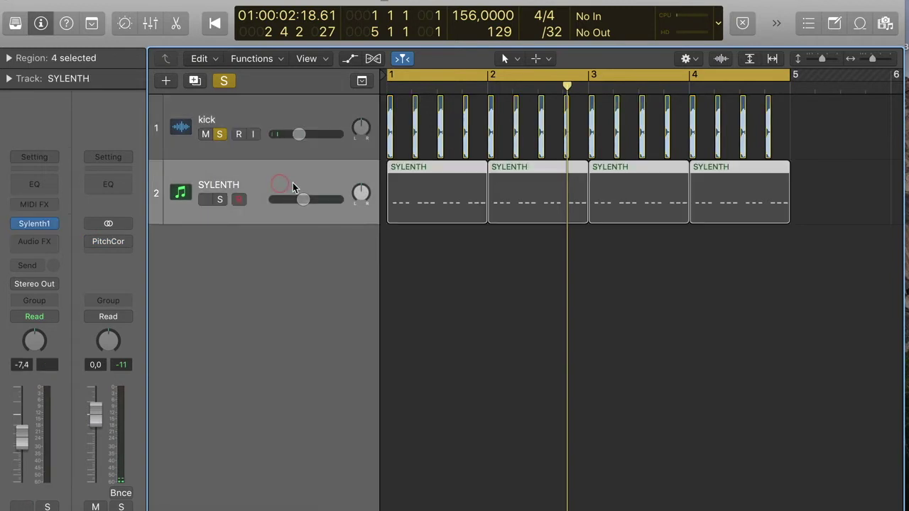
left_click(220, 135)
key("p")
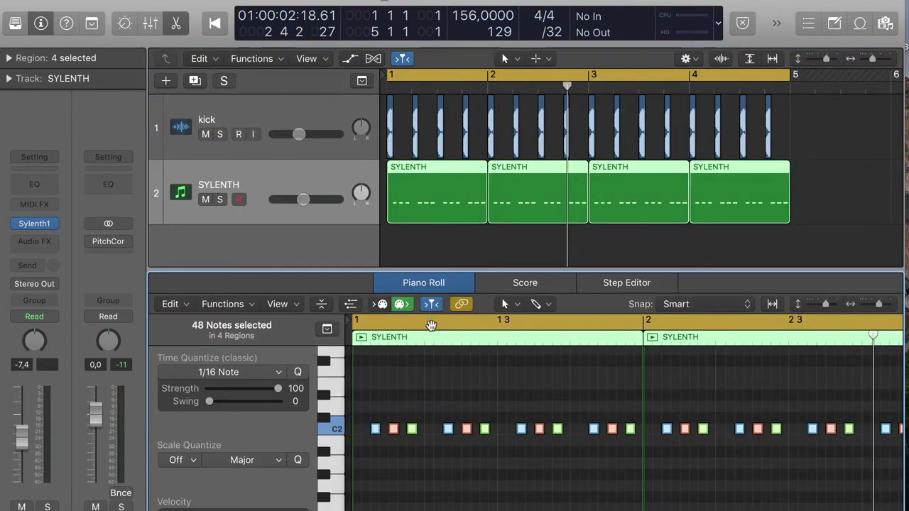
left_click(421, 402)
left_click_drag(395, 430, 397, 385)
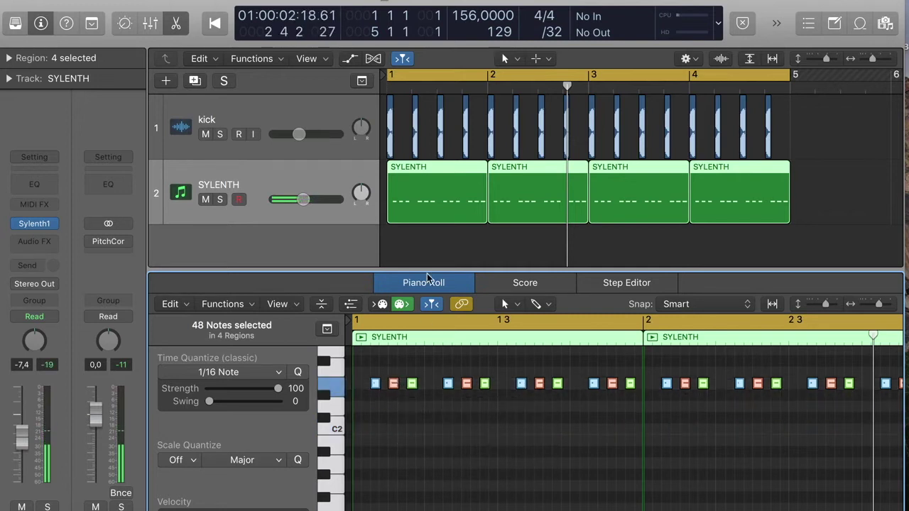
Start playback, open Sylenth1 and set the Filter A cutoff to 13.62 Hz and the Filter Control cutoff to 7.01 Hz
key("space")
left_click(233, 178)
mouse_move(40, 224)
key("v")
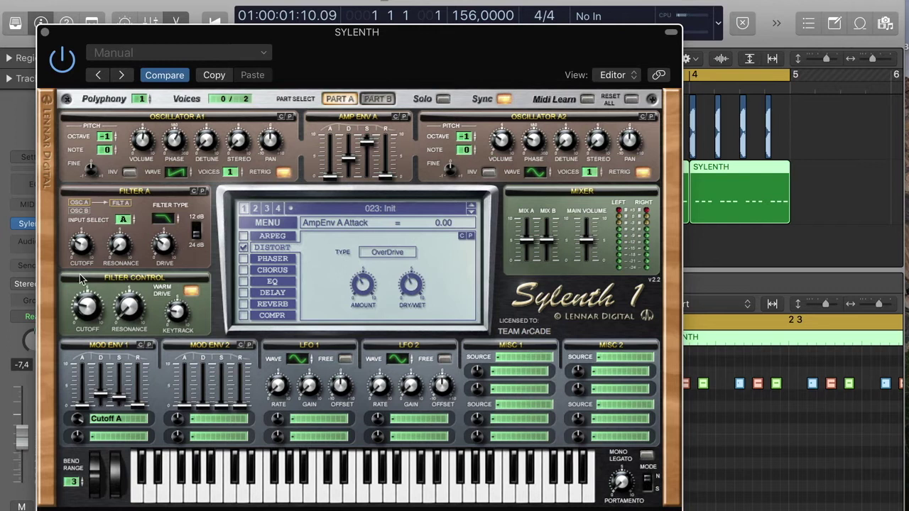
left_click_drag(89, 243, 89, 249)
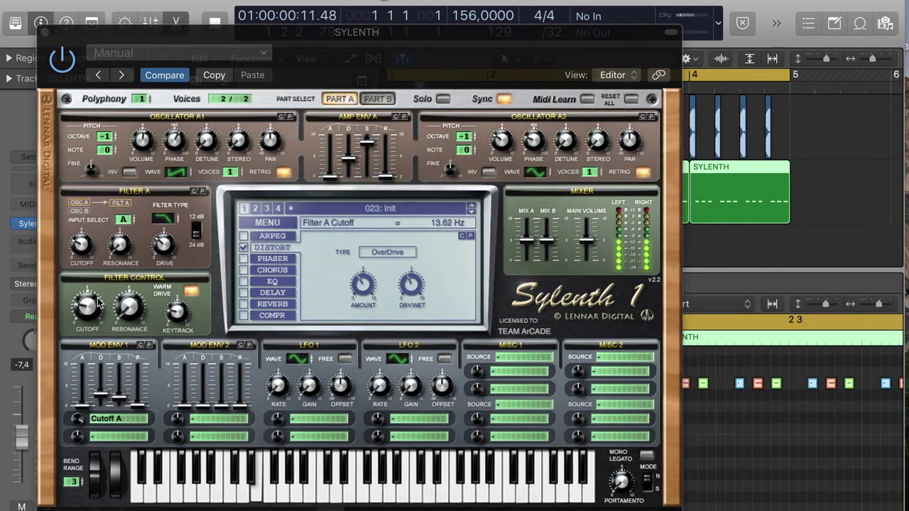
left_click_drag(96, 311, 96, 323)
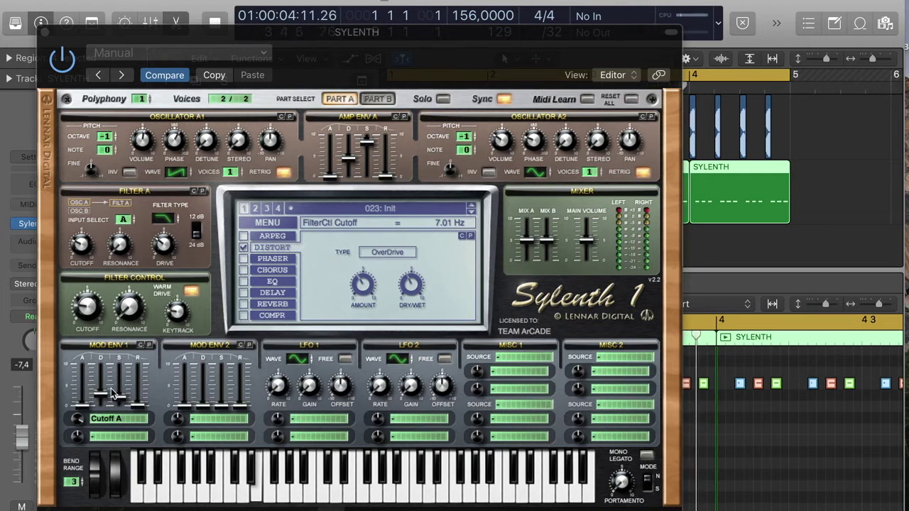
Fine-tune the Mod Env 1 decay, set the Filter Control cutoff to 5.53 Hz and Filter A cutoff to 13.62 Hz, and close Sylenth1
left_click_drag(102, 395, 108, 390)
left_click_drag(98, 315, 97, 320)
left_click_drag(89, 253, 89, 256)
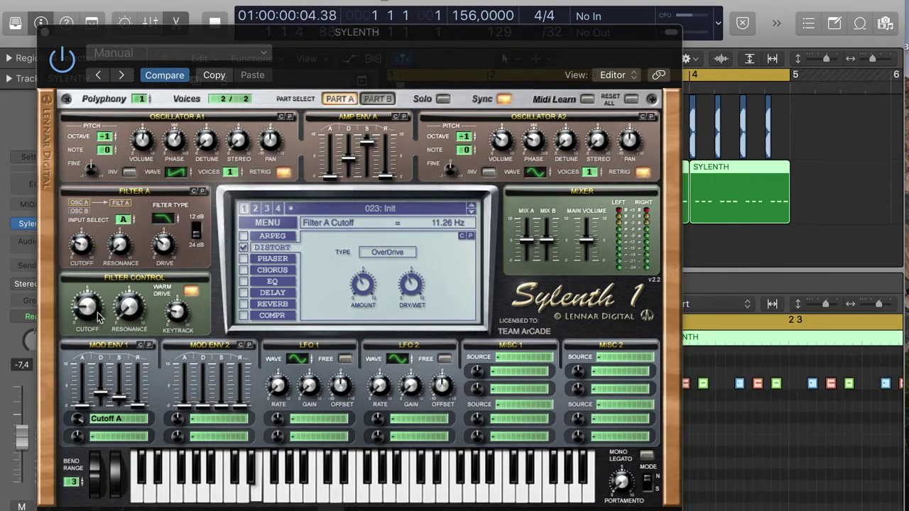
left_click_drag(103, 397, 103, 398)
left_click_drag(99, 317, 98, 315)
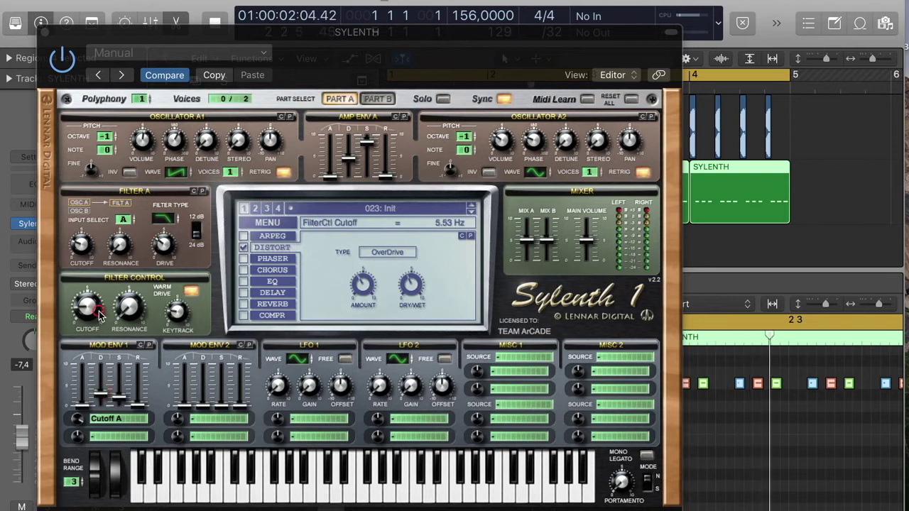
left_click_drag(91, 257, 92, 254)
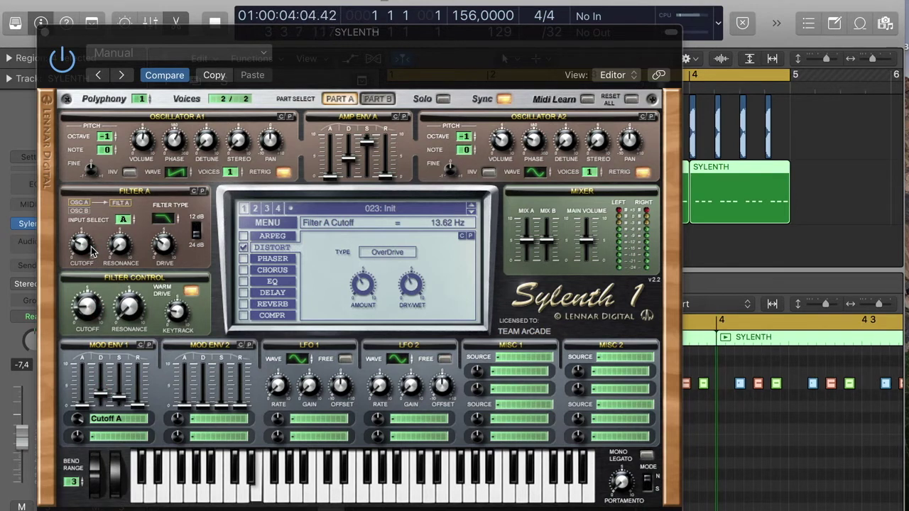
left_click(45, 32)
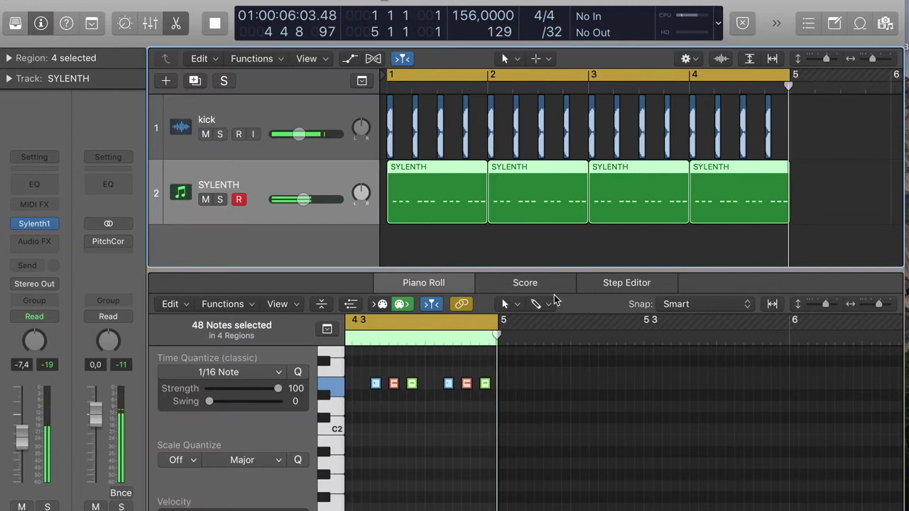
Stop playback and raise the middle note of the first three-note group in the bar 2 SYLENTH region by two semitones
left_click(576, 254)
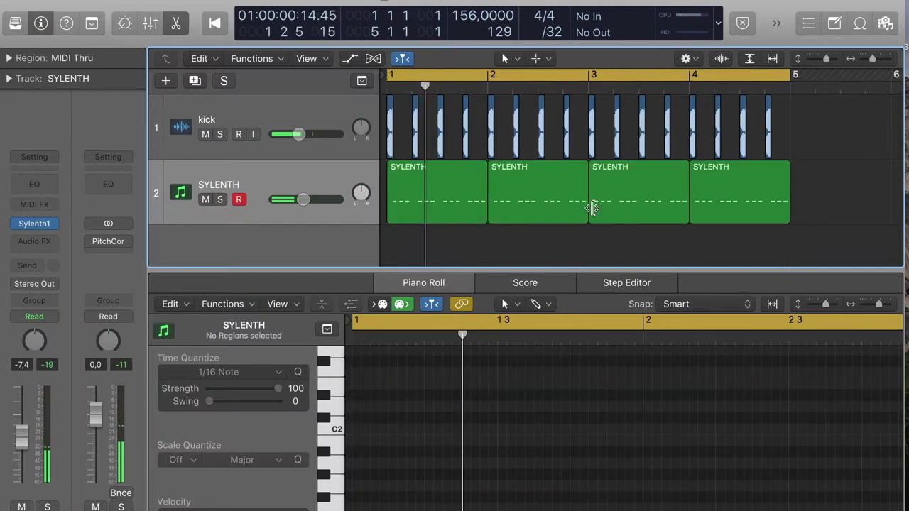
left_click(567, 206)
scroll(643, 381, "right", 5)
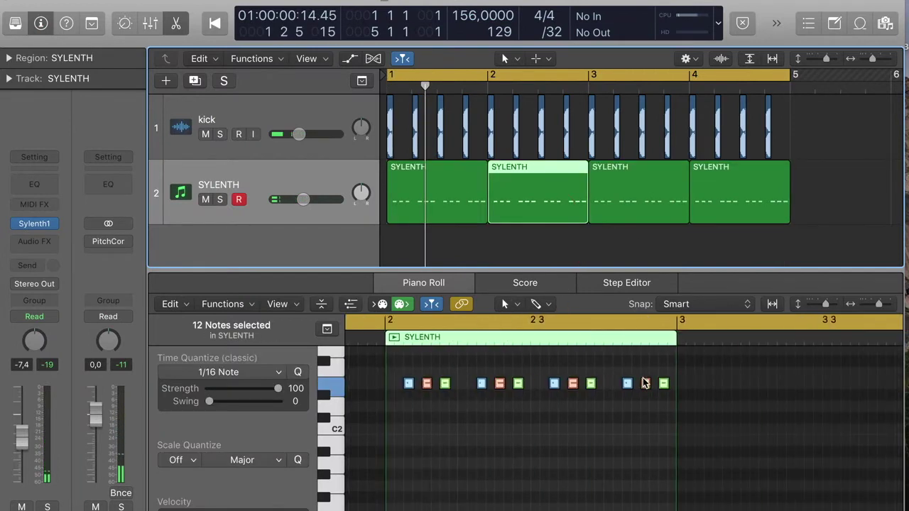
scroll(577, 369, "up", 3)
left_click(565, 373)
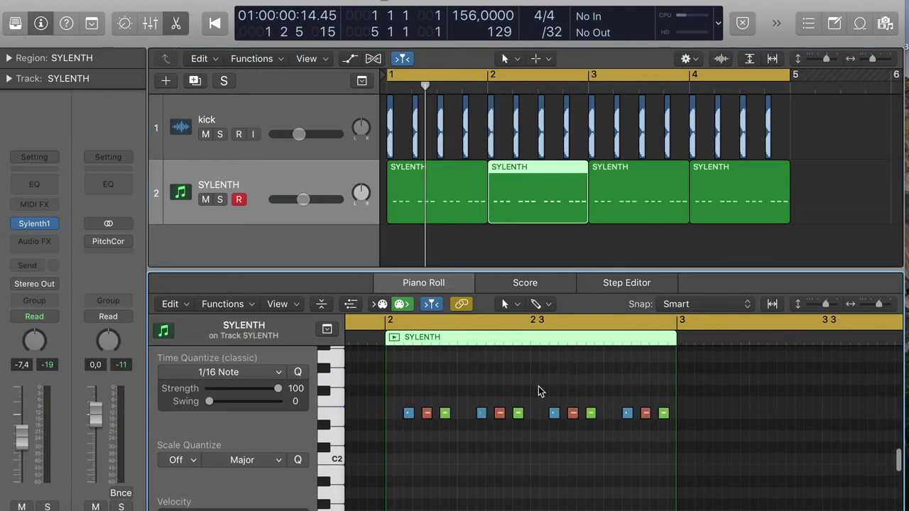
left_click_drag(426, 417, 428, 392)
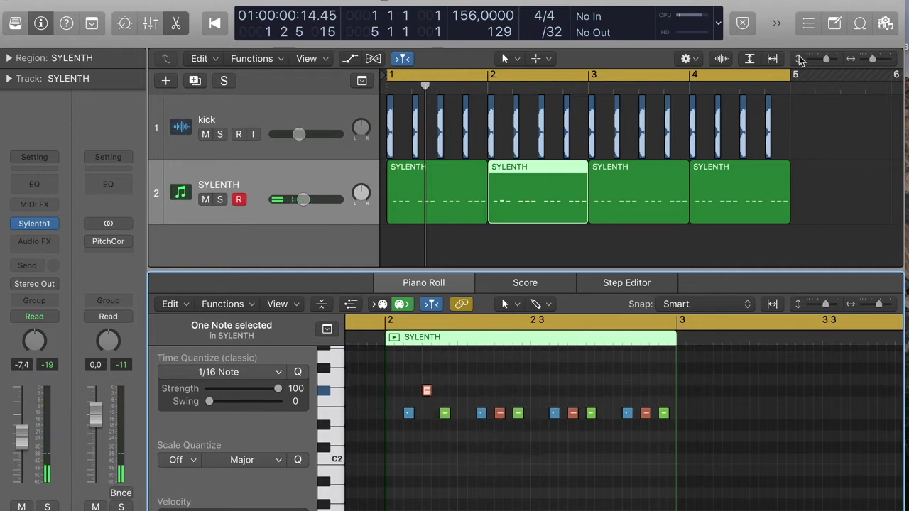
Consult EscalaMenorNatural.png by searching for "escala menor", and raise the middle notes of the bar 2 region's other three groups by two semitones
key("super+space")
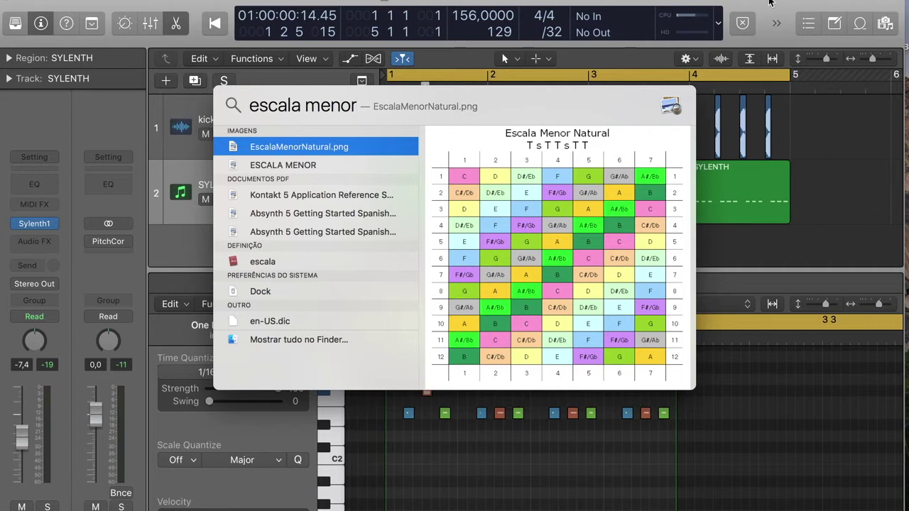
left_click(769, 2)
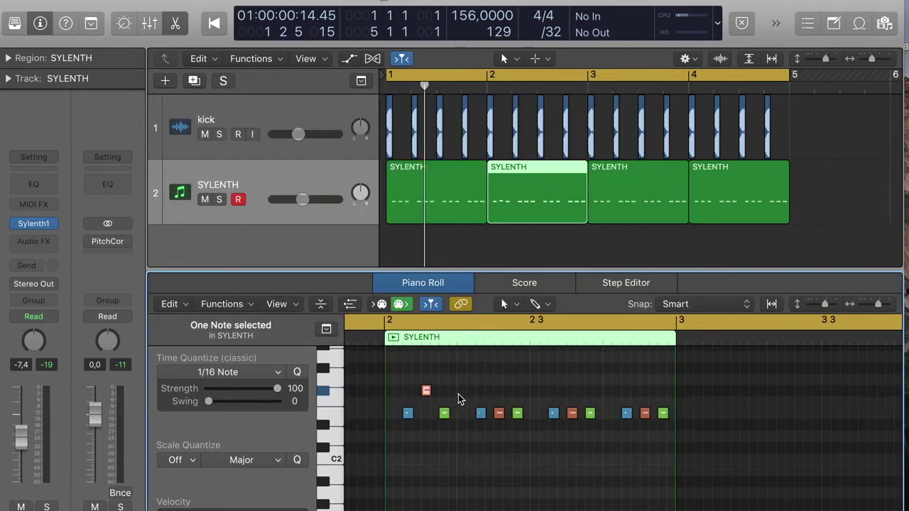
left_click_drag(500, 413, 499, 392)
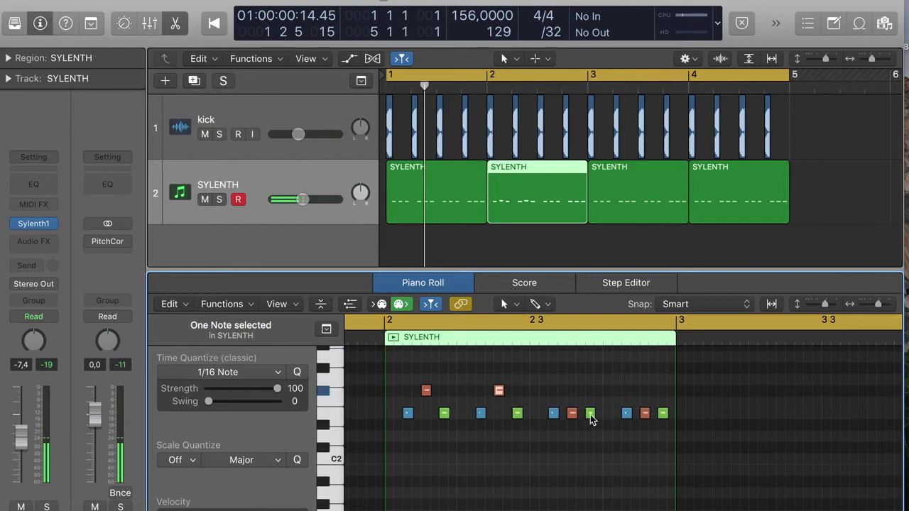
left_click_drag(574, 417, 573, 393)
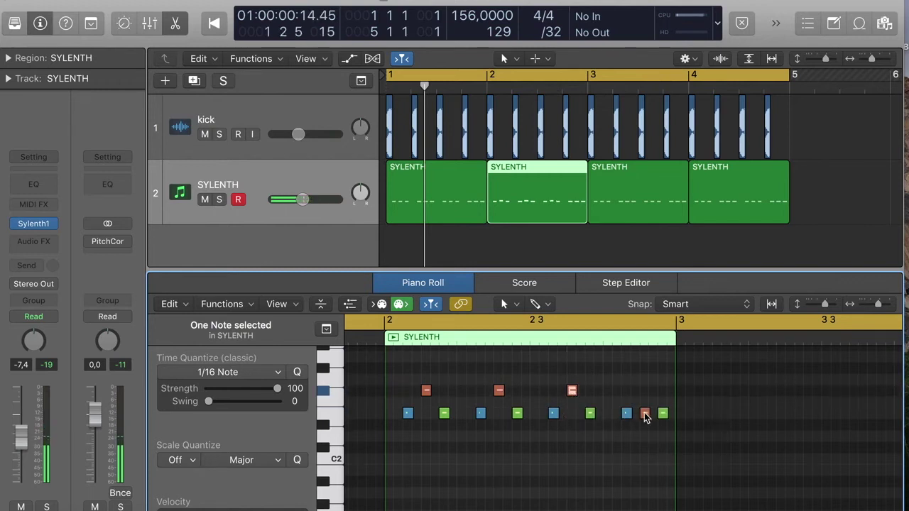
left_click_drag(644, 418, 644, 392)
Replace the bar 4 SYLENTH region with a copy of the bar 2 region and play the arrangement
left_click(728, 209)
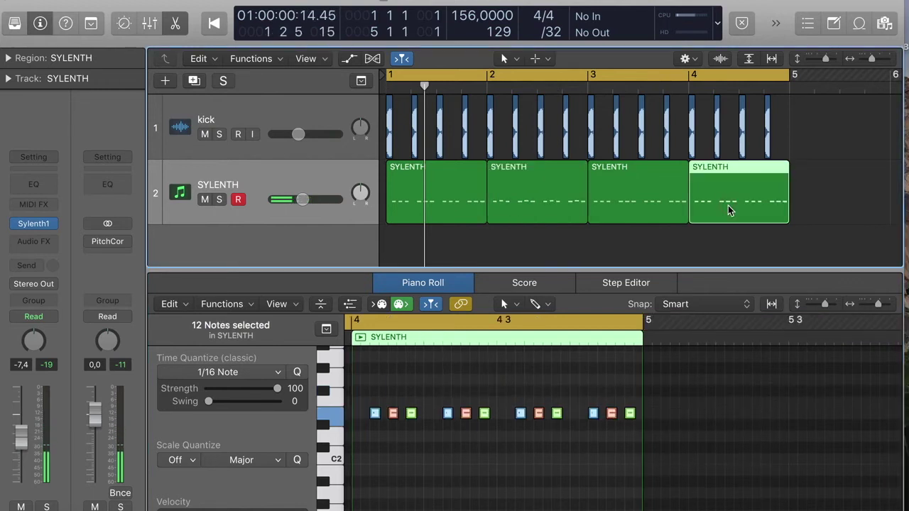
key("Delete")
left_click(555, 207)
left_click_drag(526, 166, 734, 178)
left_click(663, 243)
key("space")
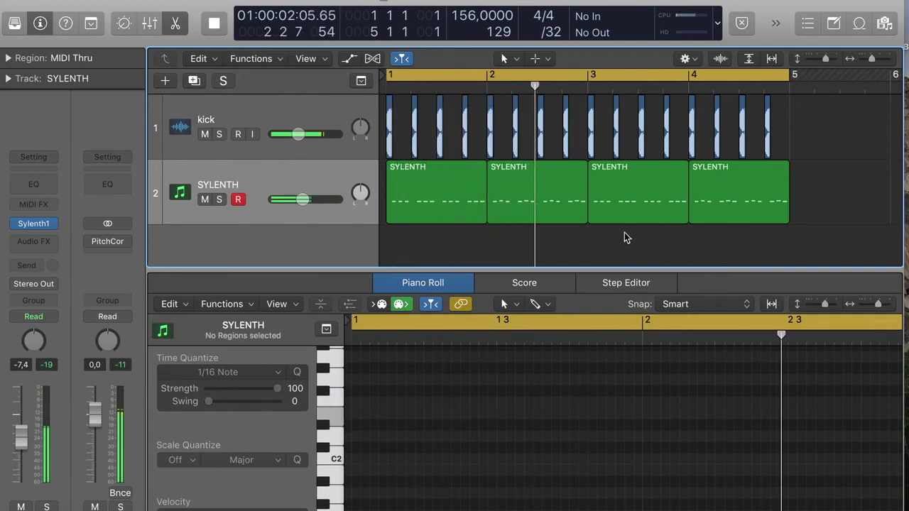
Stop playback, select and solo the kick track, and restart playback
left_click(308, 177)
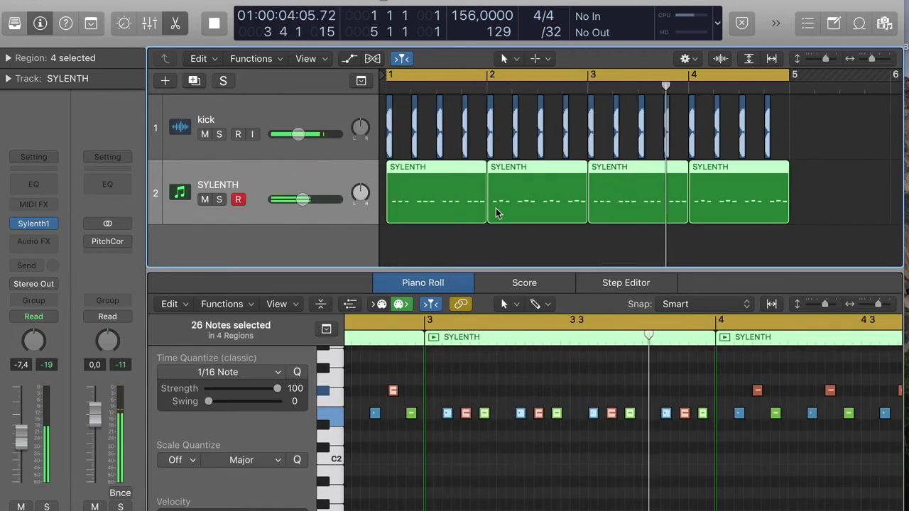
key("space")
left_click(286, 119)
left_click(220, 134)
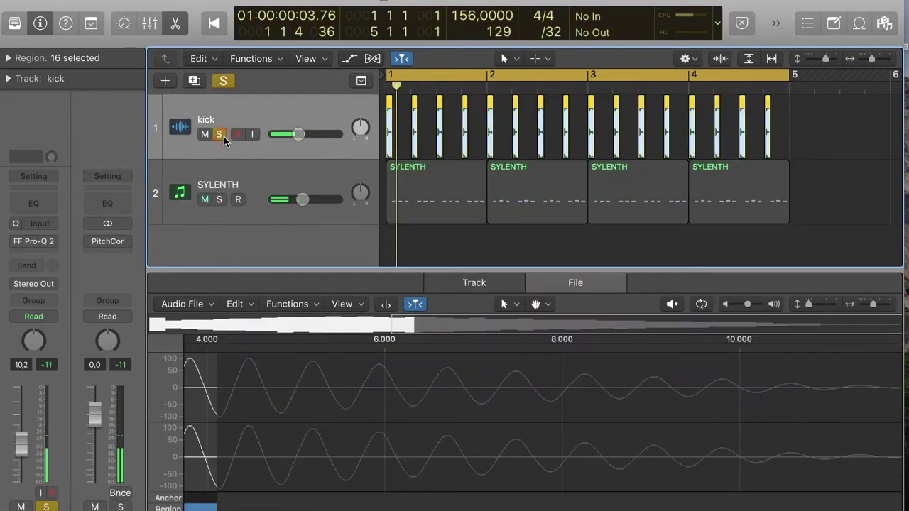
key("space")
Compare the soloed kick with FF Pro-Q 2 bypassed and active by toggling the plug-in off and on twice
left_click(15, 237)
left_click(16, 241)
left_click(15, 242)
left_click(17, 241)
Open FF Pro-Q 2 on the kick and set the mid bell cut at 519 Hz to -23.70 dB with a Q of 4.577
left_click(36, 243)
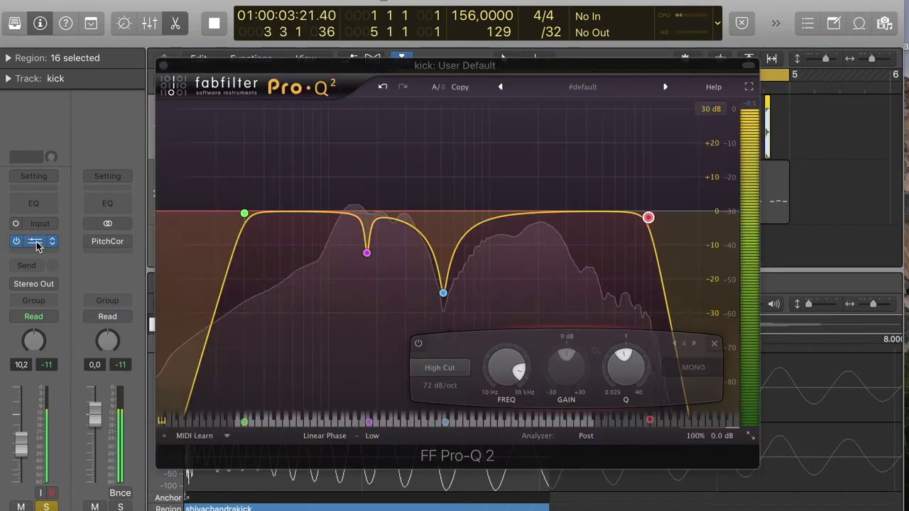
left_click(444, 293)
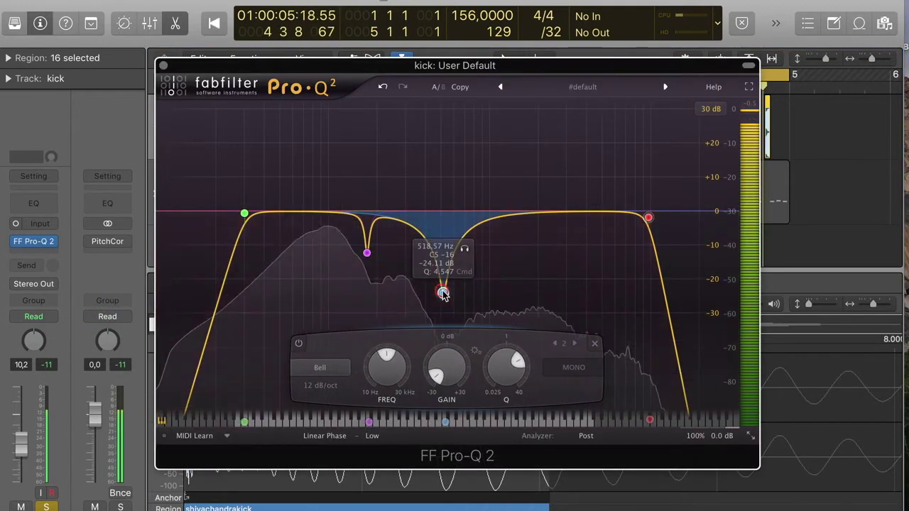
left_click_drag(491, 361, 458, 371)
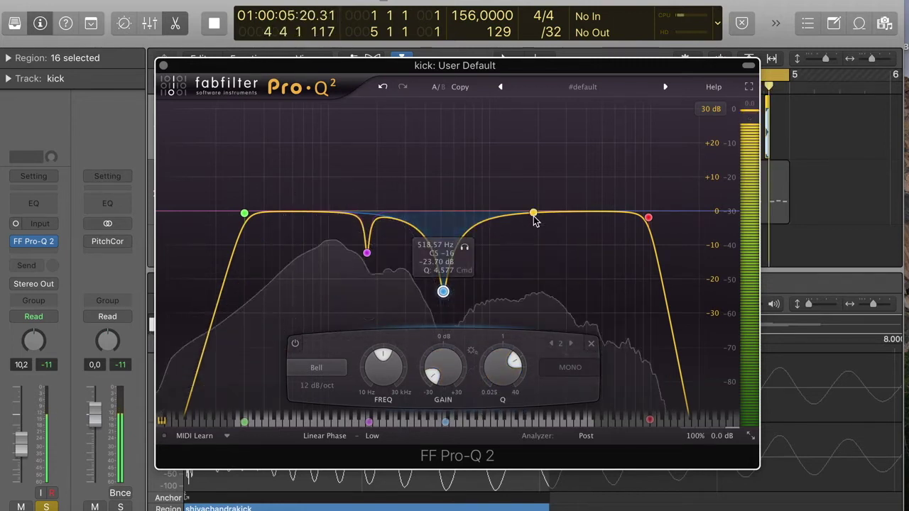
Add a narrow bell cut of about -13 dB at about 2.6 kHz to the kick's equalizer
left_click_drag(535, 214, 559, 226)
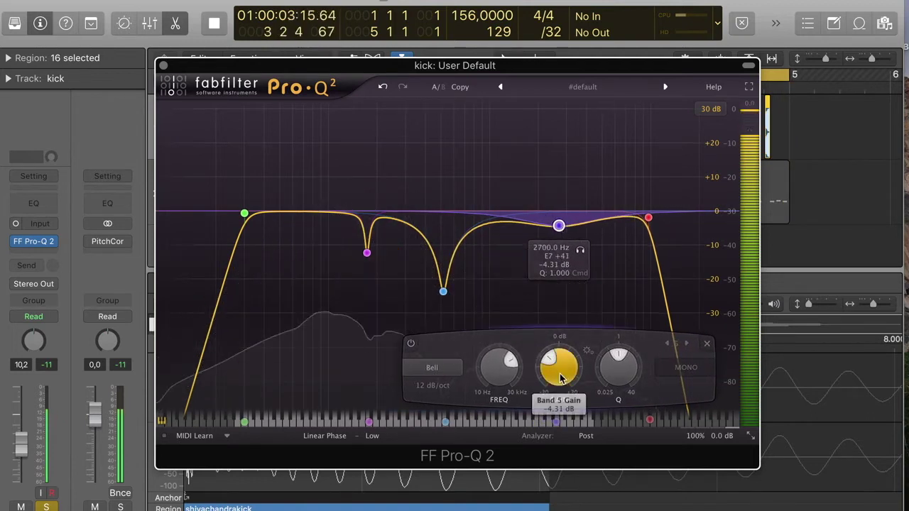
left_click_drag(501, 363, 498, 376)
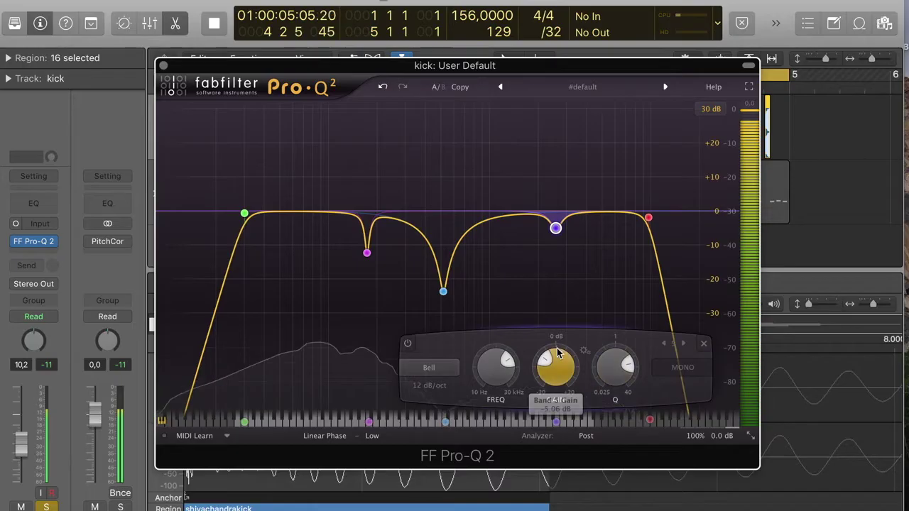
left_click_drag(556, 362, 556, 383)
left_click_drag(612, 359, 608, 346)
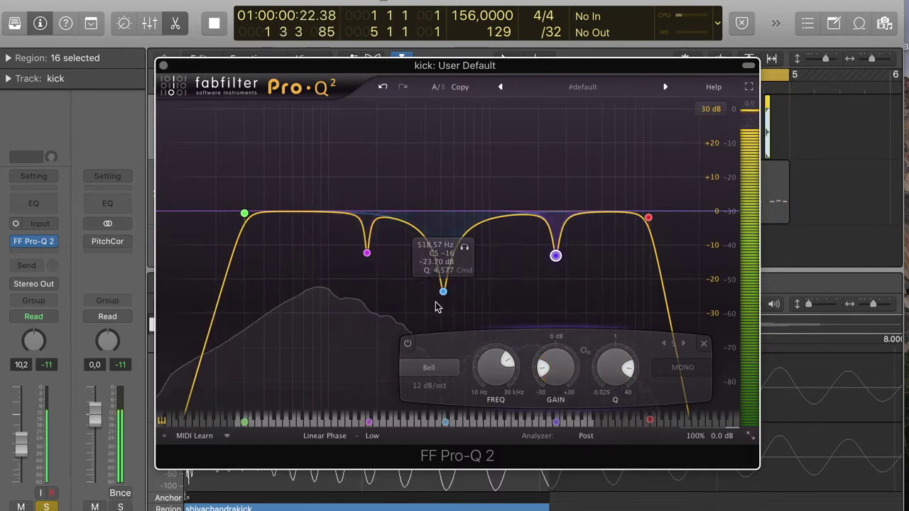
Select the high cut band and expand the FF Pro-Q 2 window header to show the preset and side chain settings
left_click(649, 217)
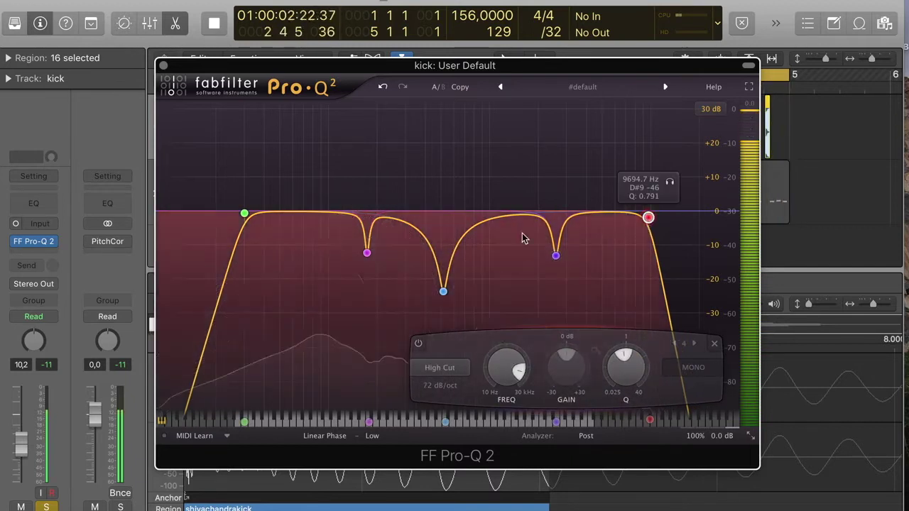
left_click(163, 65)
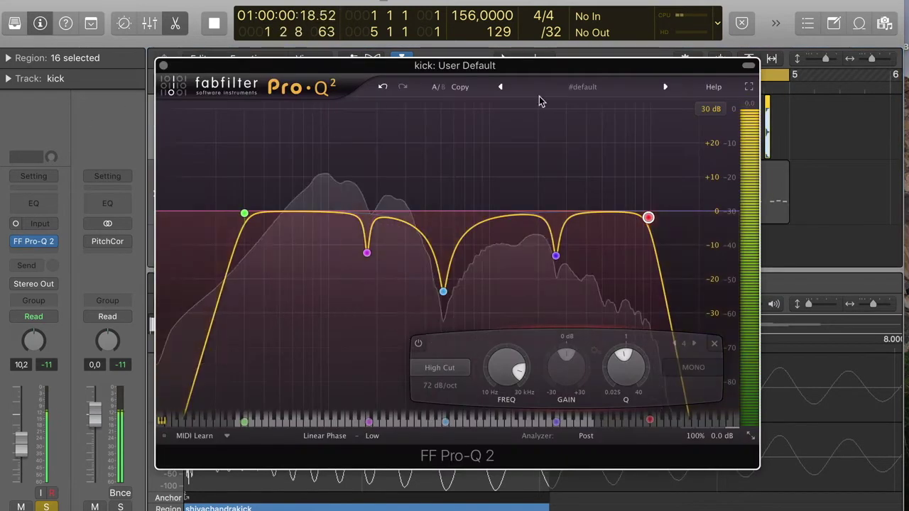
left_click(748, 66)
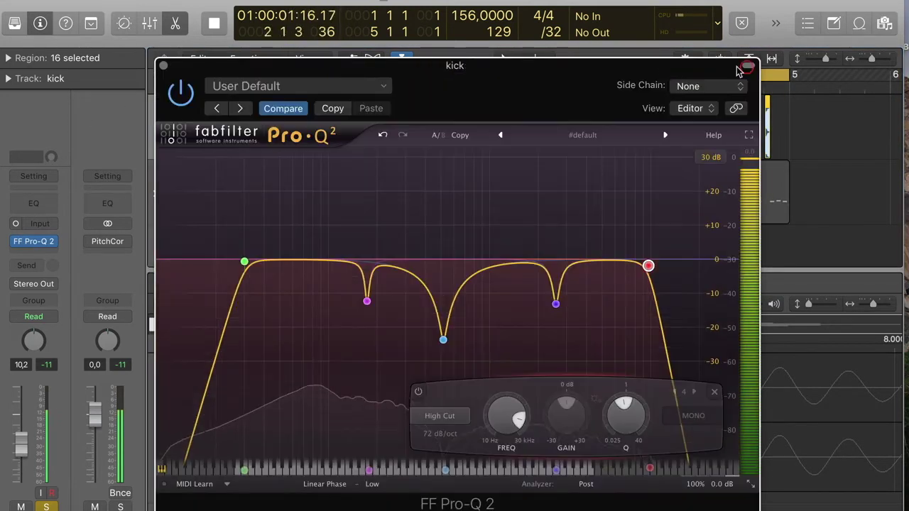
Compare the soloed kick with its equalizer bypassed and active, and close the plug-in window
left_click(189, 92)
left_click(186, 93)
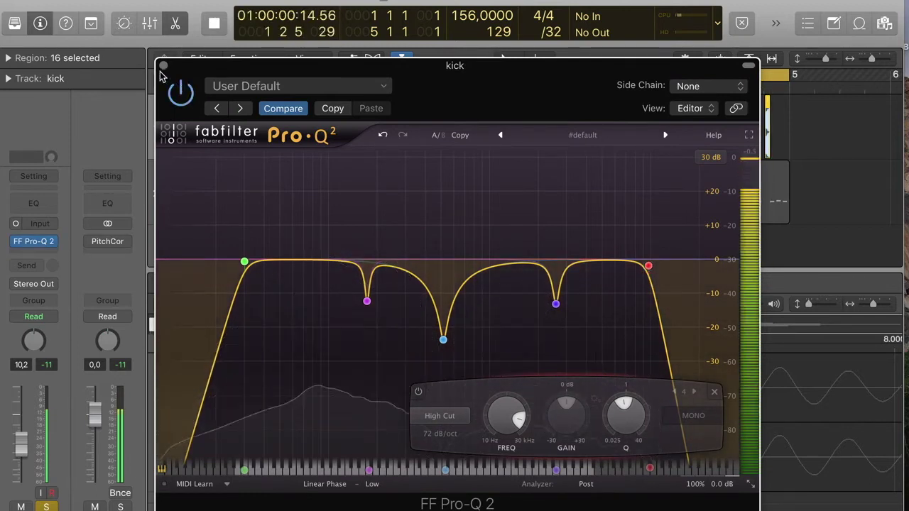
left_click(163, 66)
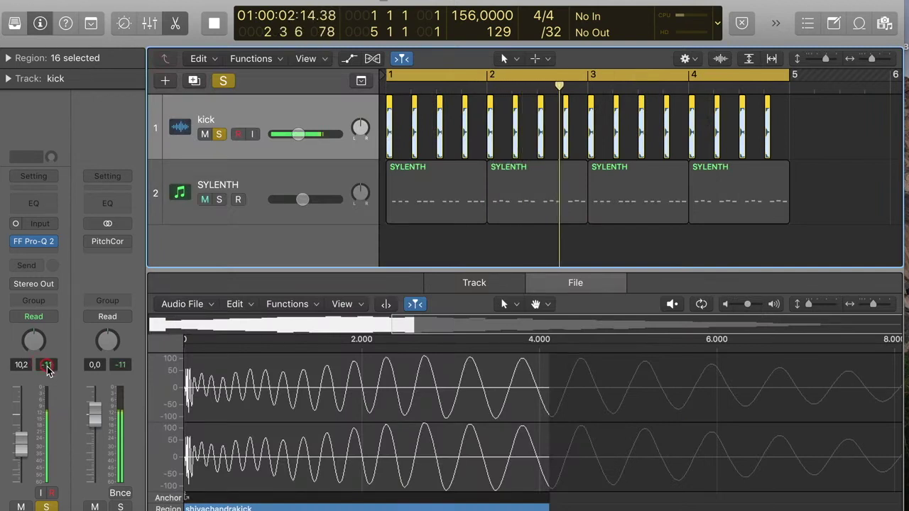
Lower the kick's volume to -11.6 dB, unsolo it, and set the SYLENTH track's volume to -8.8 dB
left_click_drag(22, 441, 22, 448)
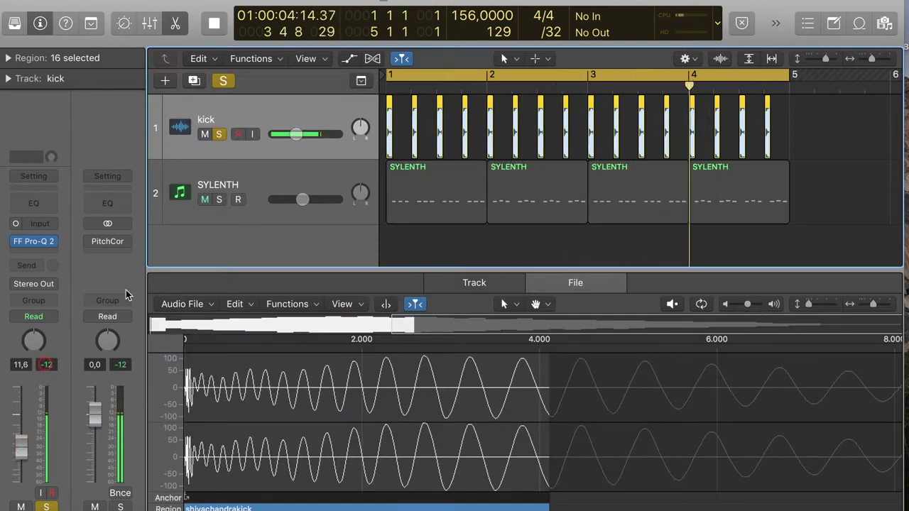
left_click(220, 135)
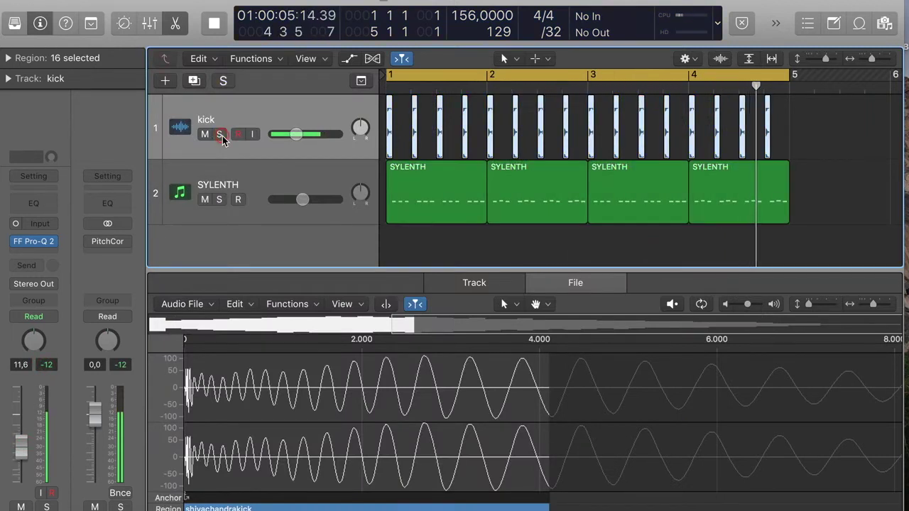
left_click(249, 176)
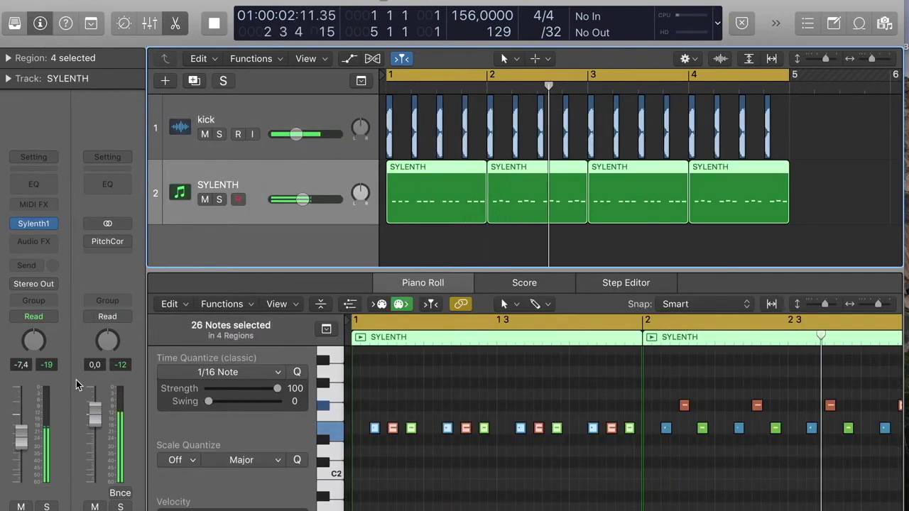
left_click_drag(25, 436, 25, 441)
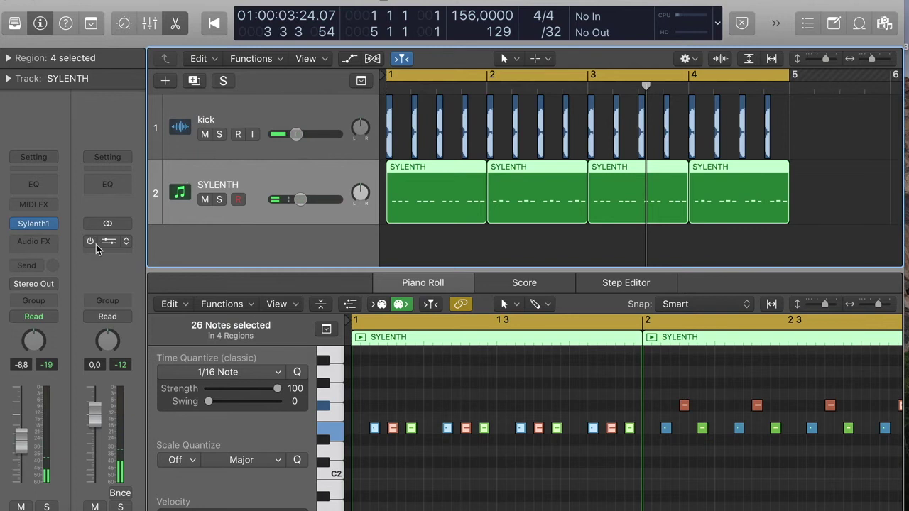
Insert the Waves CLA Bass (s) stereo effect on the SYLENTH track's empty audio effect slot
left_click(38, 243)
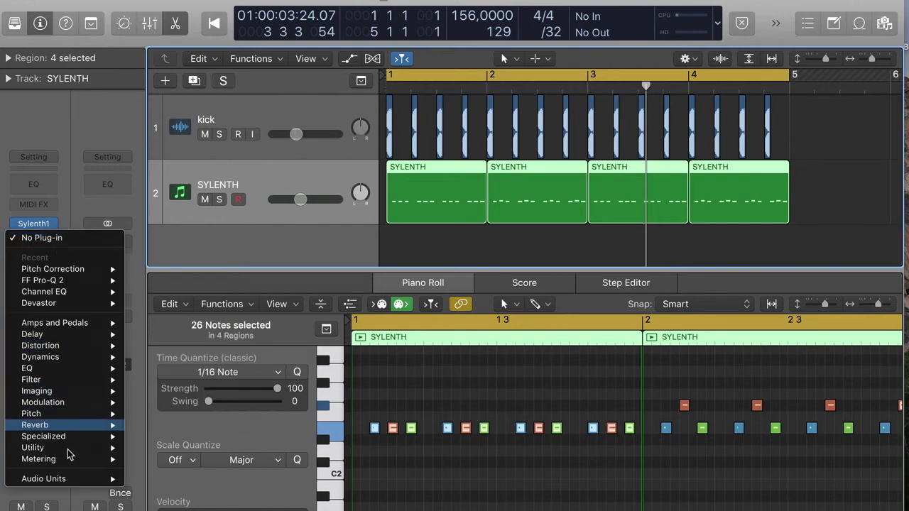
mouse_move(71, 478)
mouse_move(157, 509)
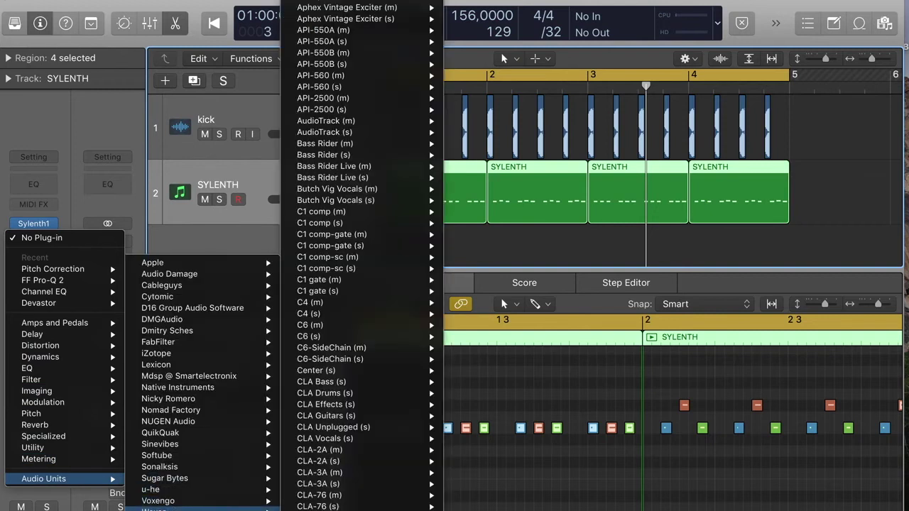
mouse_move(348, 195)
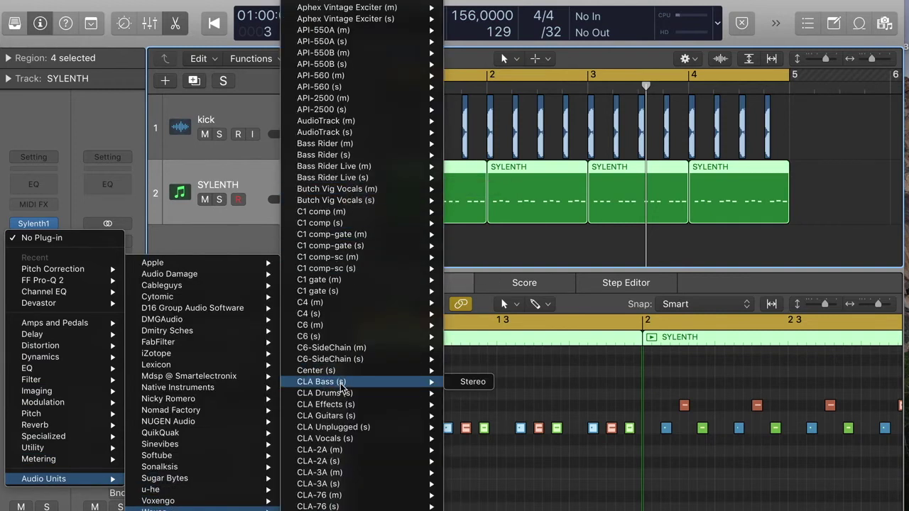
mouse_move(357, 384)
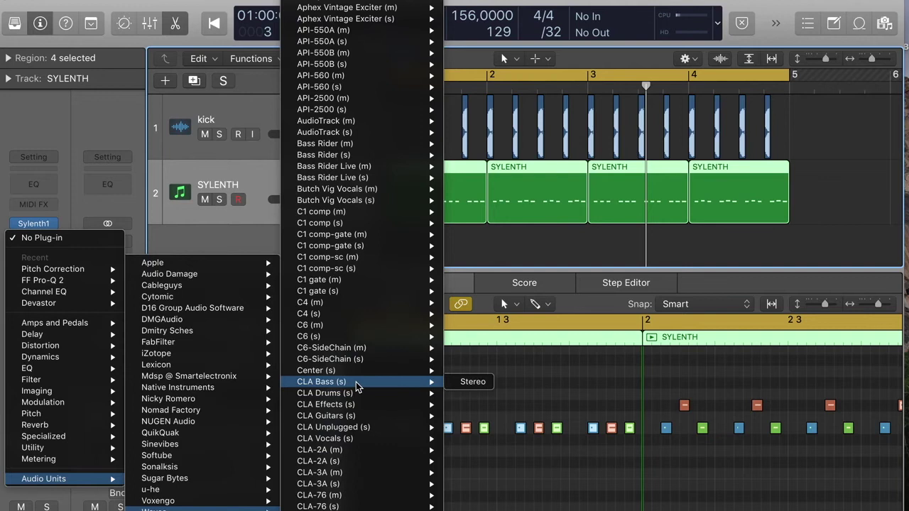
left_click(468, 382)
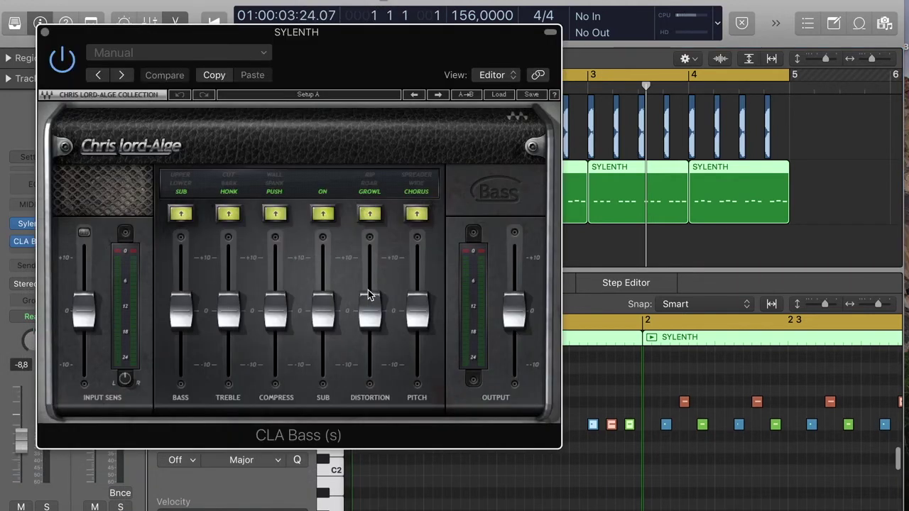
In CLA Bass, turn off the Pitch chorus, raise the Sub level, and trim the output to about -0.7 and the input sensitivity slightly
left_click(416, 213)
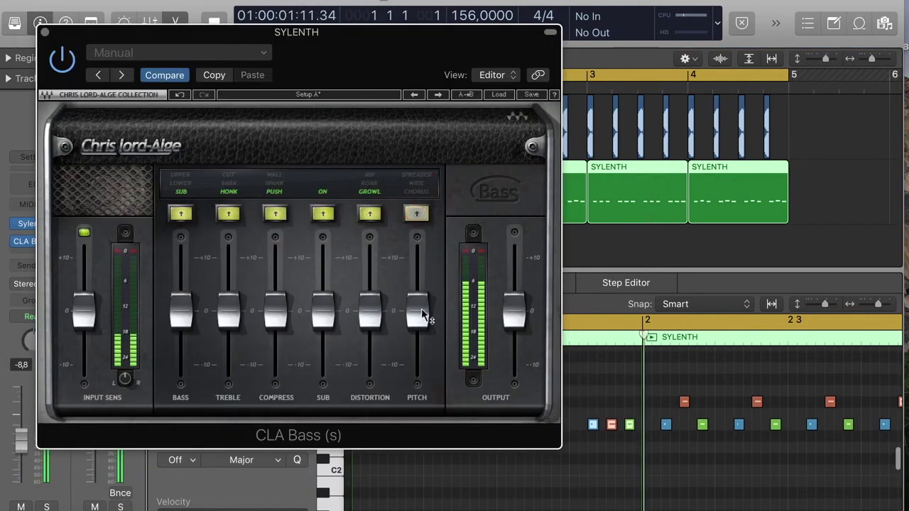
left_click_drag(319, 310, 319, 301)
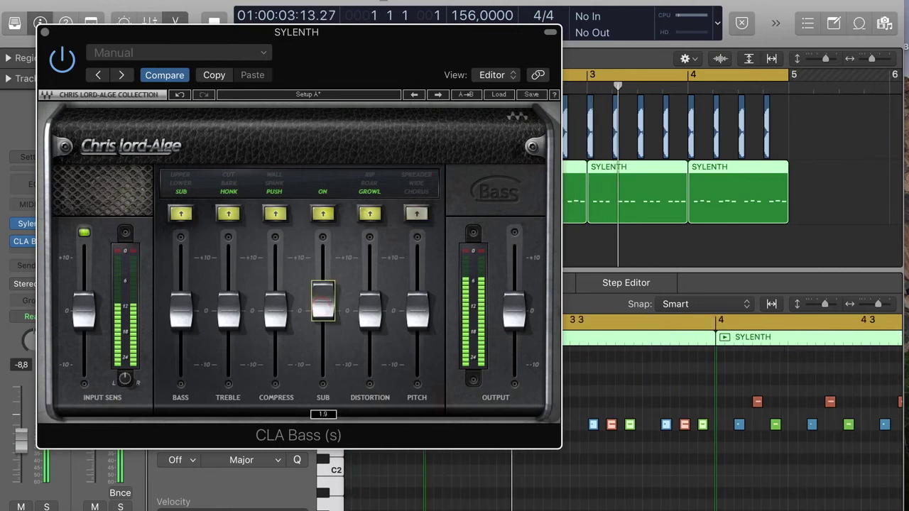
left_click(230, 312)
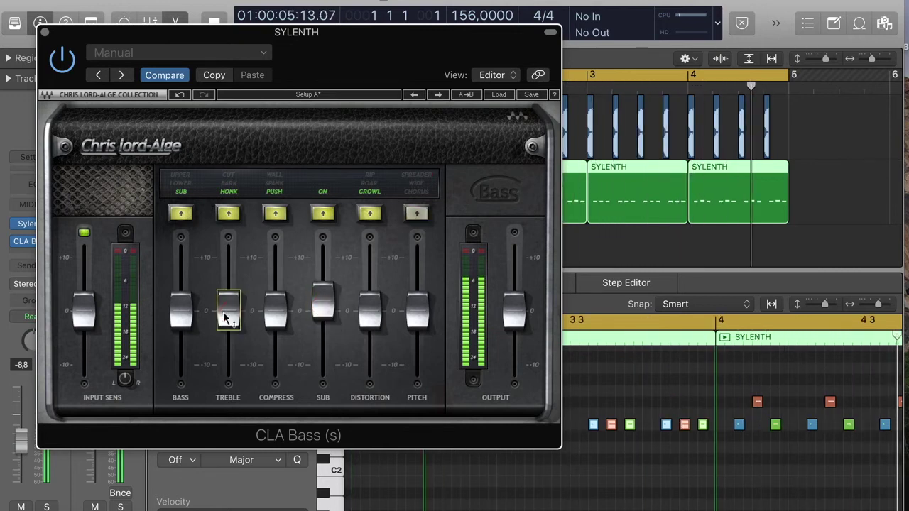
left_click(321, 304)
left_click(514, 316)
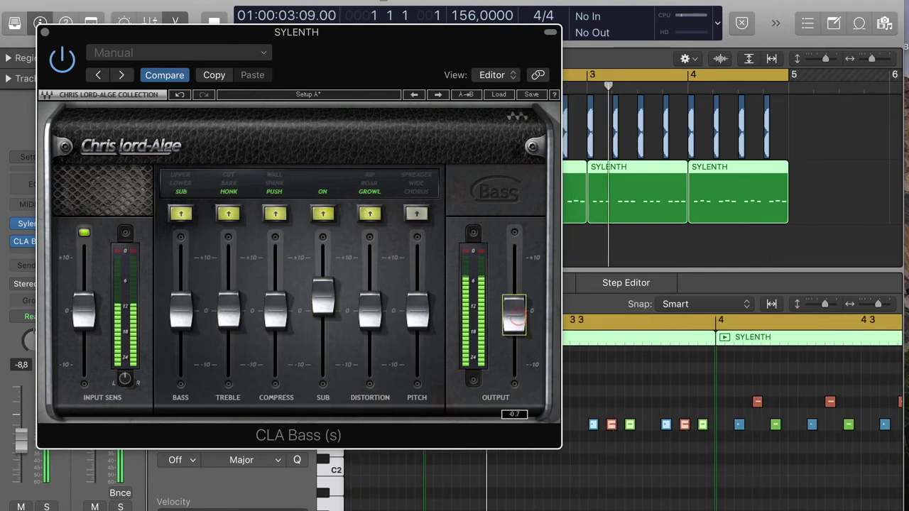
left_click_drag(85, 300, 85, 305)
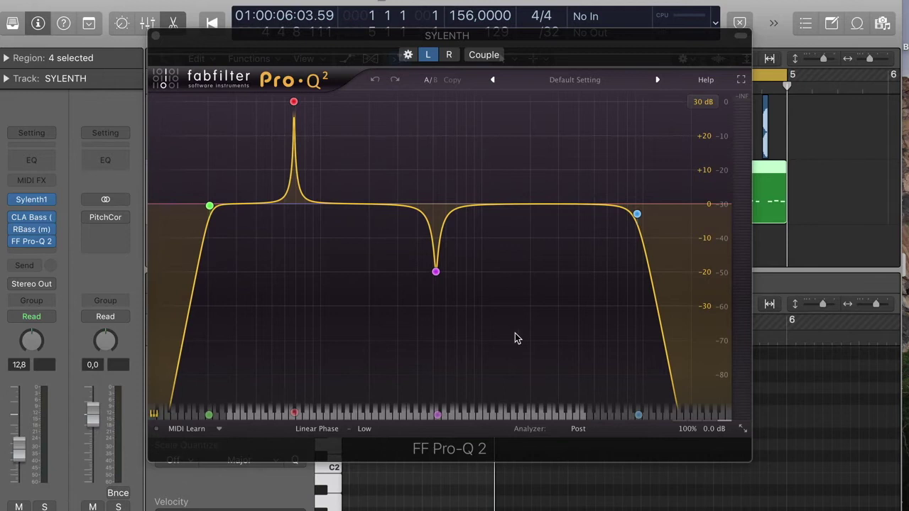
During playback, turn the bass equalizer's narrow low boost into a -13.10 dB bell cut at about 75.2 Hz
key("space")
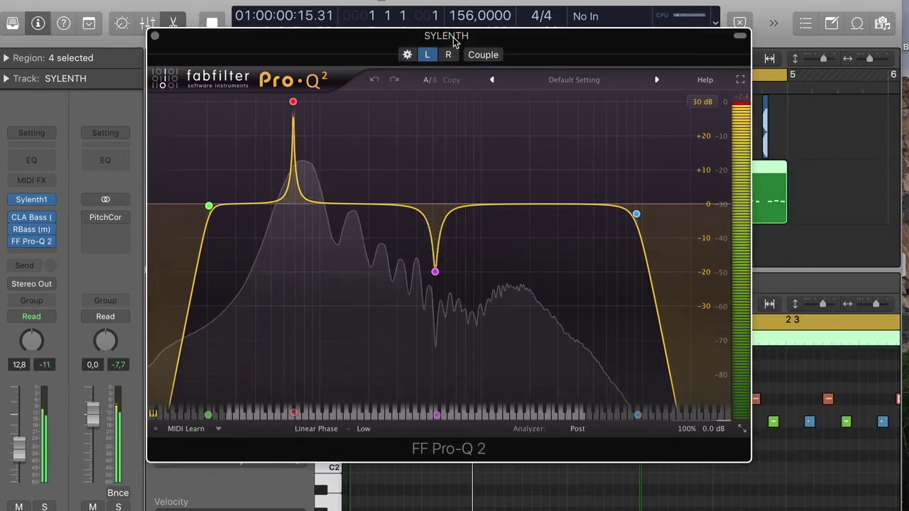
key("Return")
left_click_drag(297, 101, 302, 103)
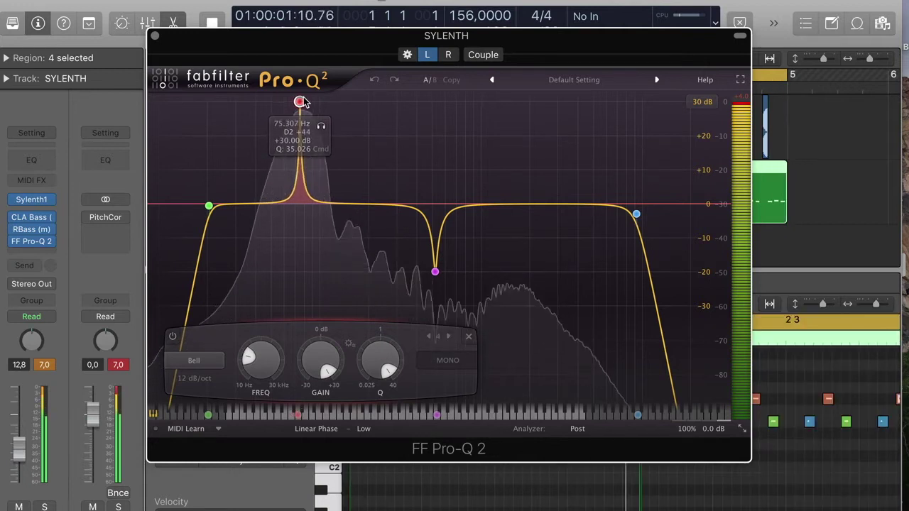
left_click_drag(321, 361, 338, 488)
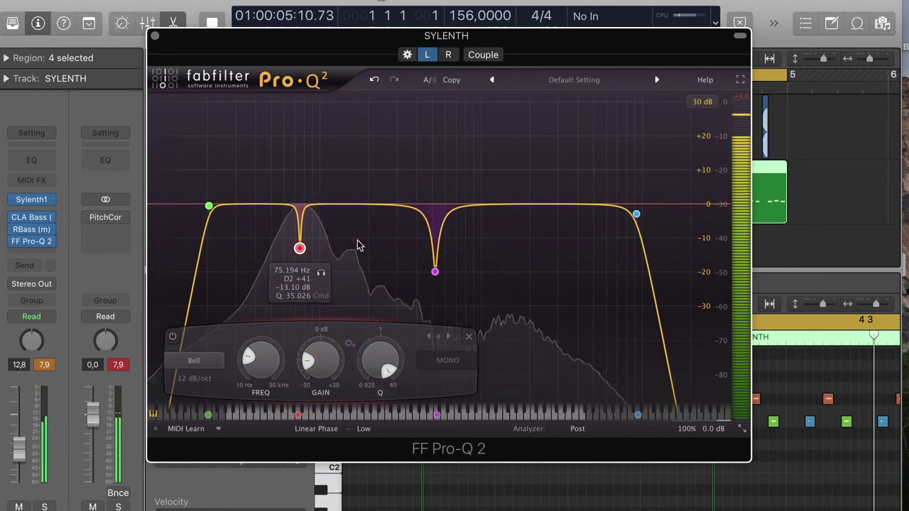
Add a bell cut of about -9 dB at about 219.5 Hz with a Q of 11.176 to the bass equalizer
left_click(355, 206)
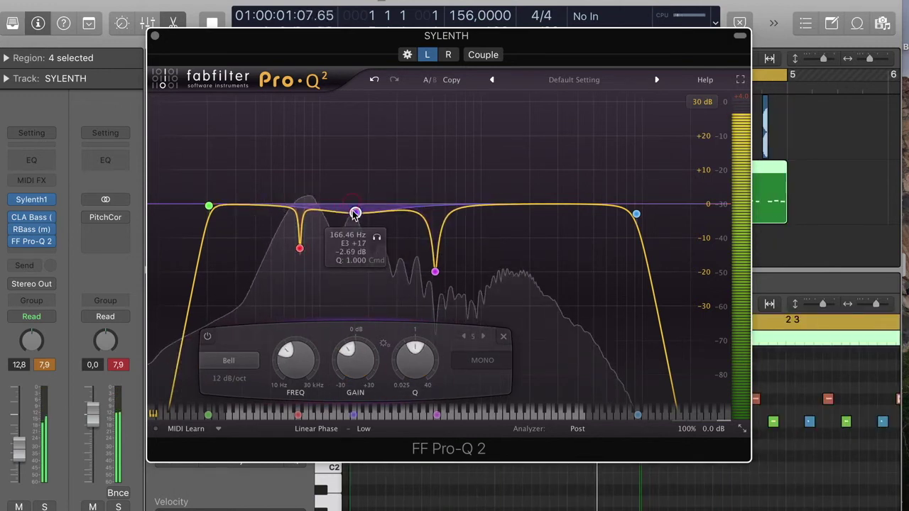
left_click_drag(411, 355, 408, 336)
left_click_drag(356, 214, 374, 229)
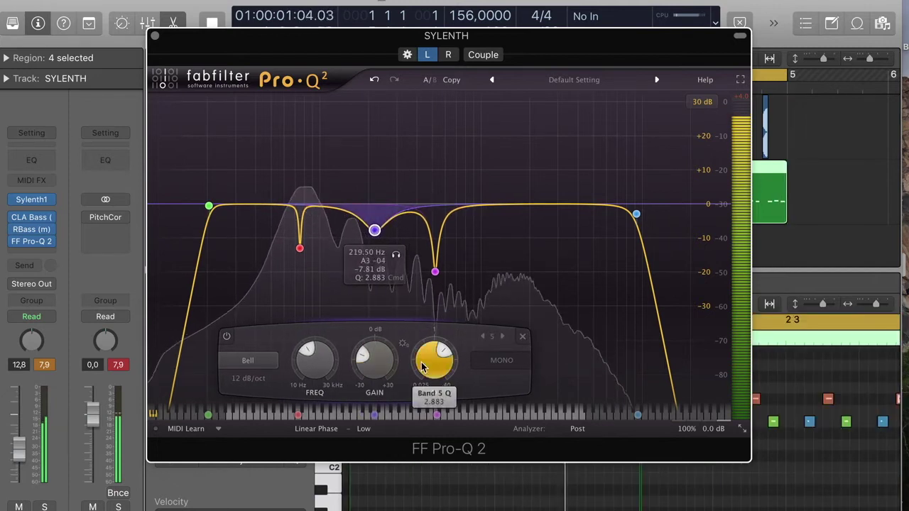
mouse_move(375, 230)
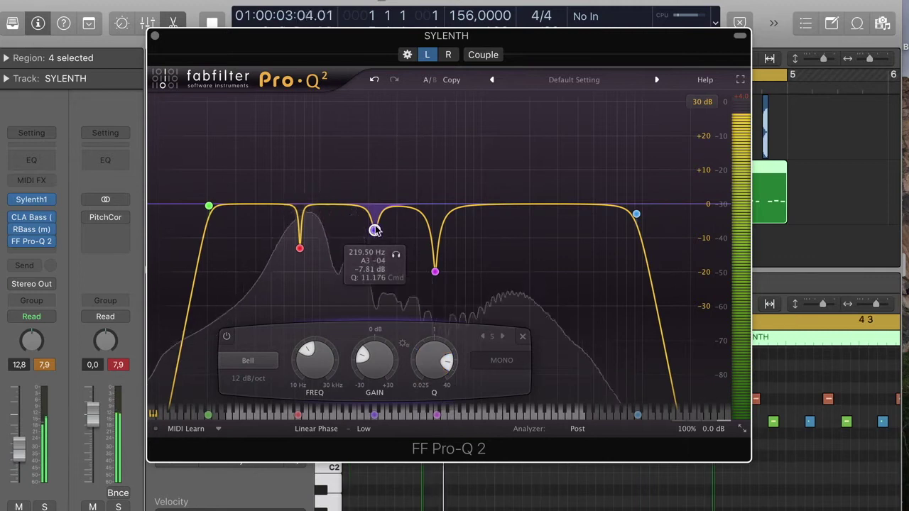
Widen the bass equalizer's 519 Hz cut to a Q of 9.560 and reset the SYLENTH channel's peak level display
left_click(435, 272)
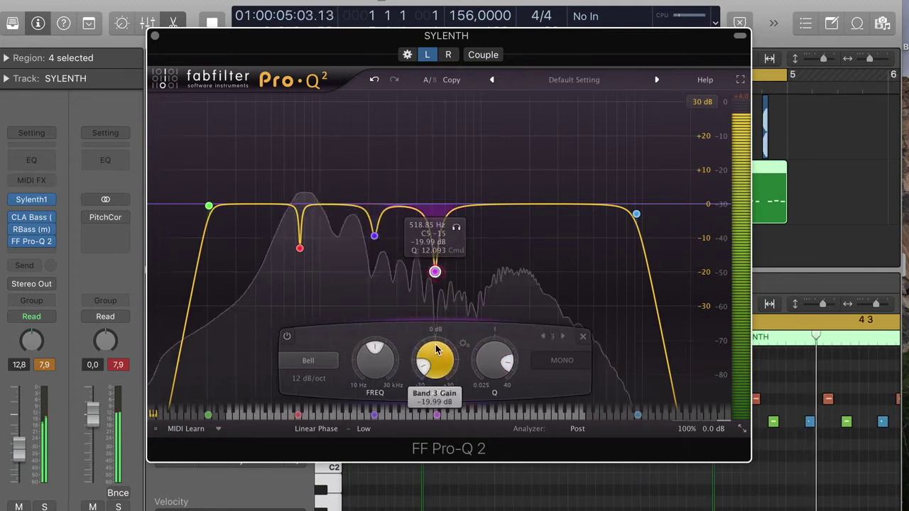
left_click_drag(482, 360, 483, 368)
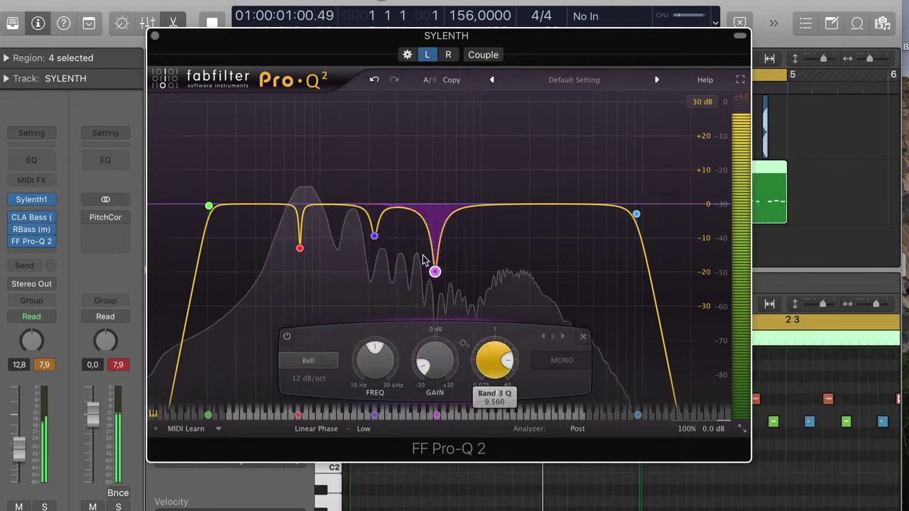
left_click(49, 364)
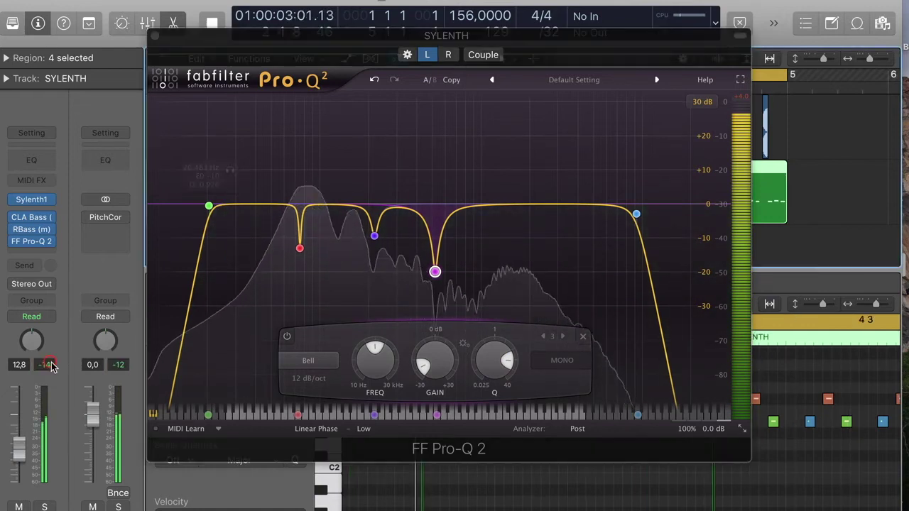
Set the bass equalizer's mid bell cut to 520.67 Hz and -21.31 dB, trying wider and narrower Q values before settling on about 9.96
left_click(435, 272)
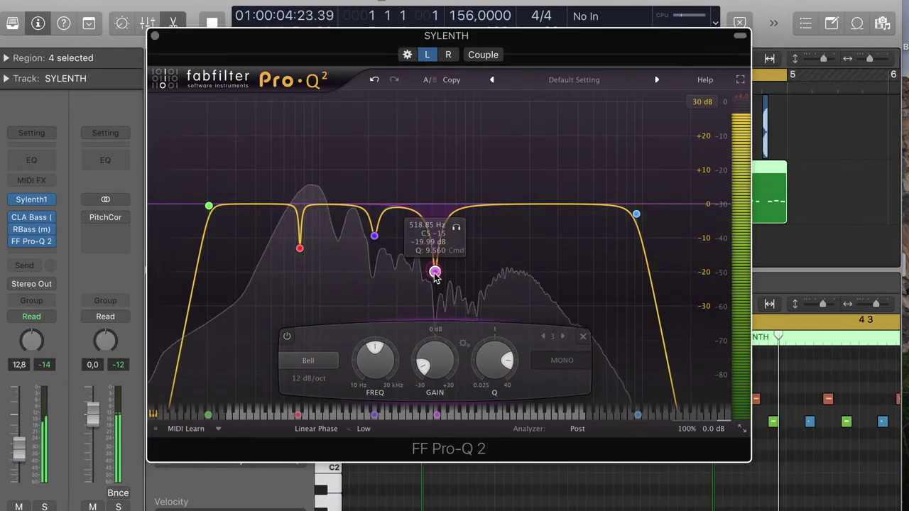
left_click_drag(435, 277, 434, 280)
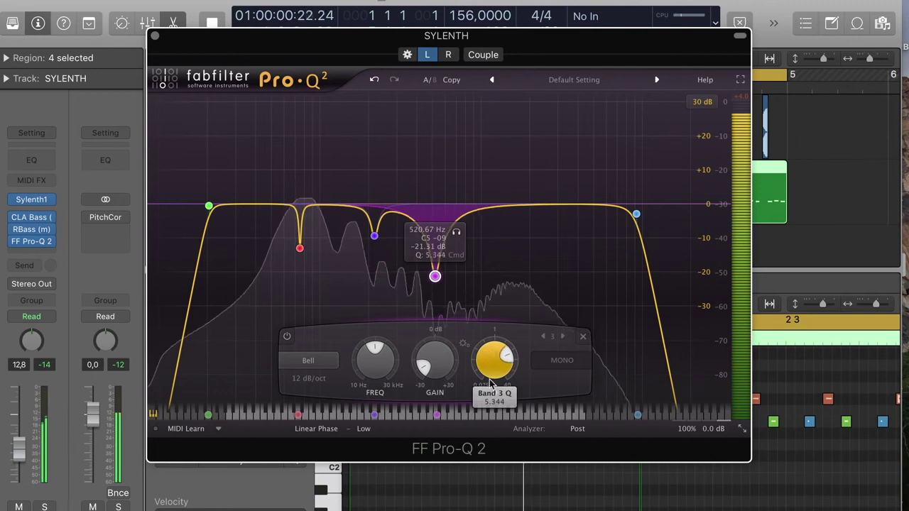
left_click_drag(495, 353, 496, 378)
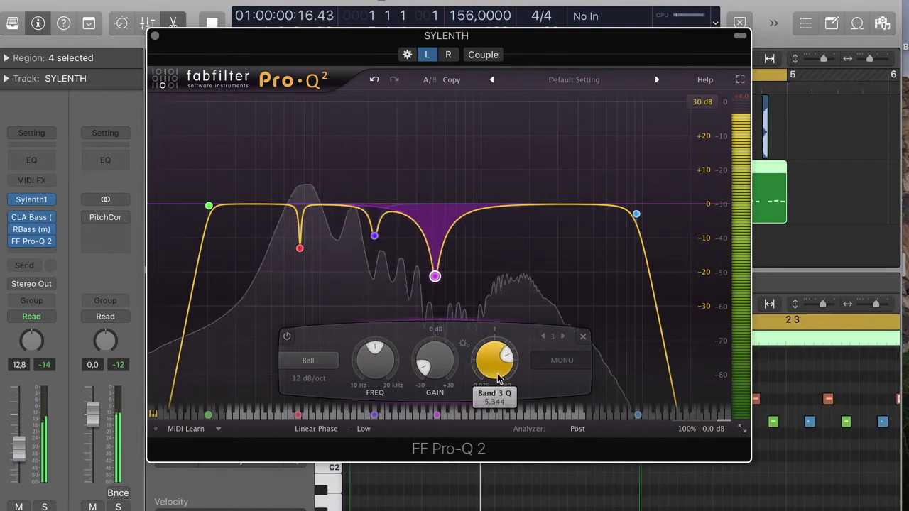
left_click_drag(500, 349, 500, 348)
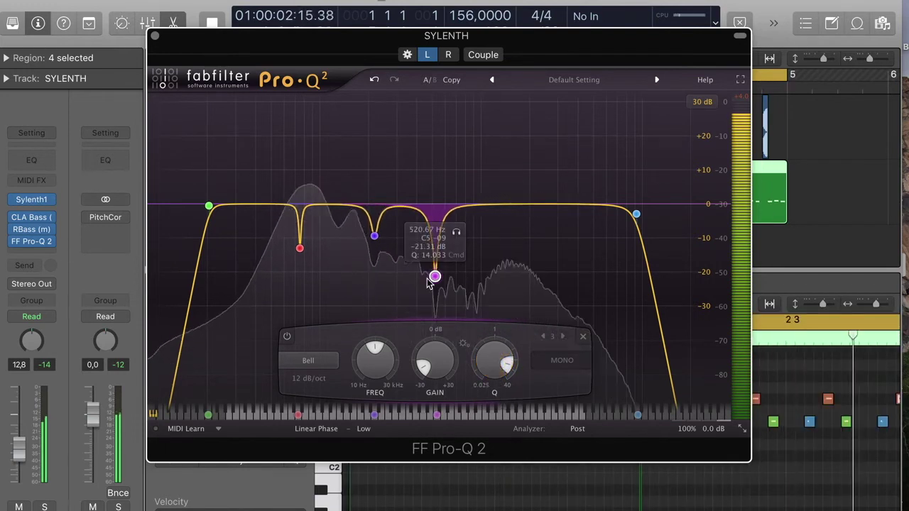
left_click(328, 366)
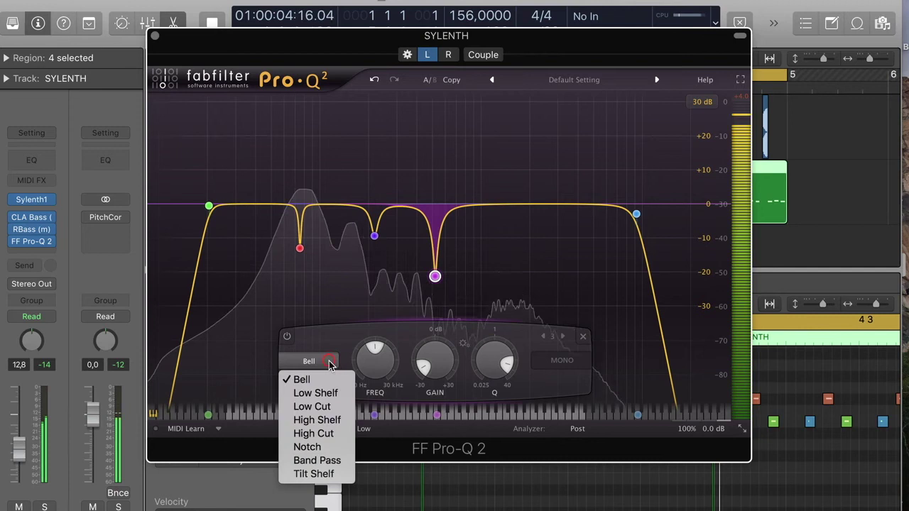
left_click(329, 355)
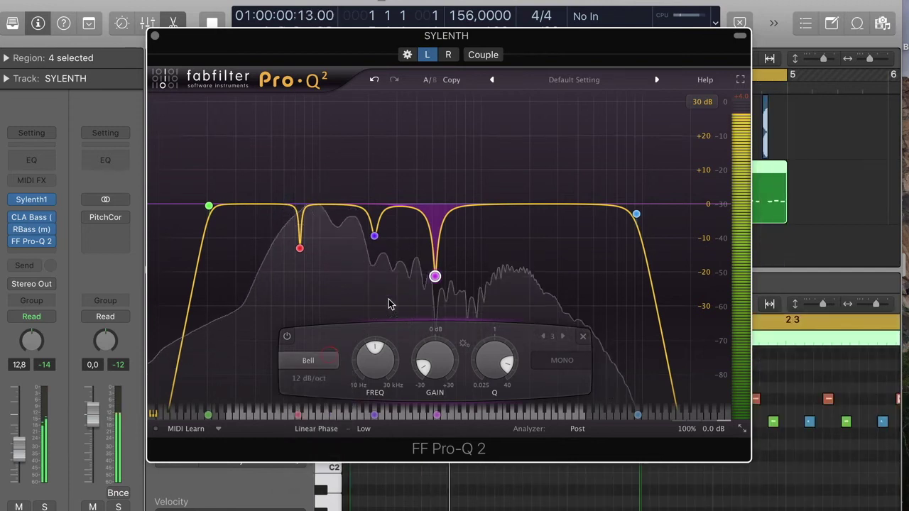
left_click(486, 356)
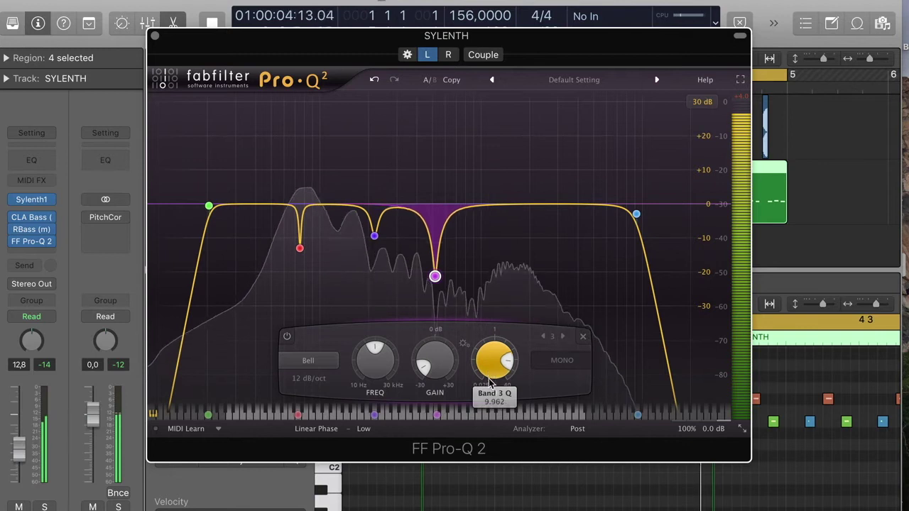
Lower the bass's high cut frequency slightly and add a wide bell boost of about 2.75 dB at about 1319 Hz with a Q of about 1.1
left_click(633, 214)
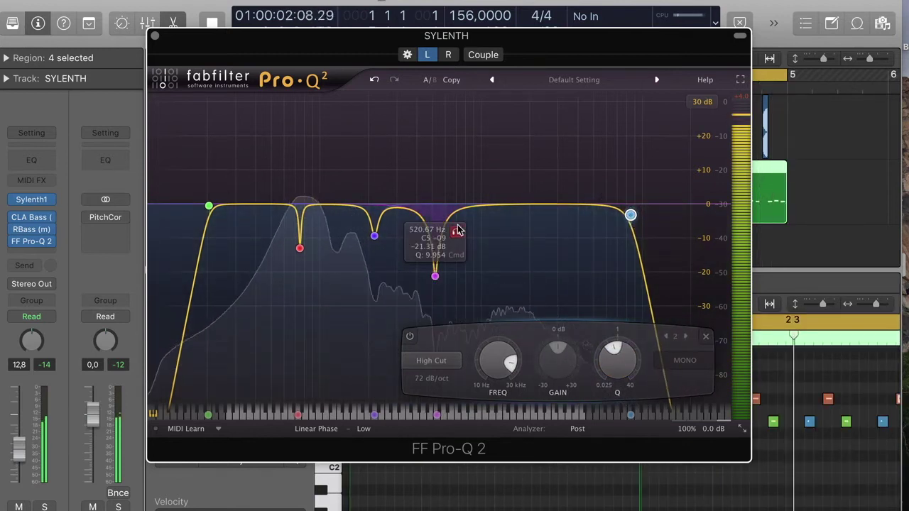
left_click(501, 206)
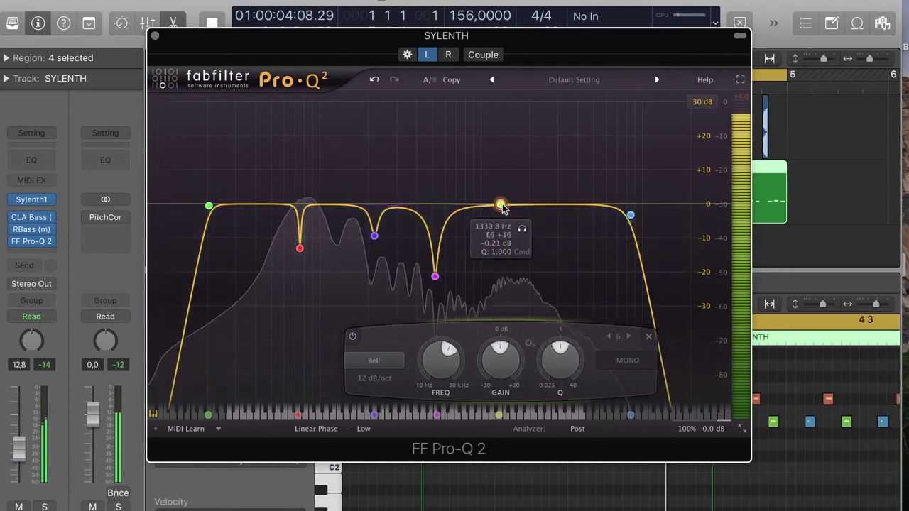
left_click_drag(501, 206, 504, 197)
scroll(550, 363, "up", 2)
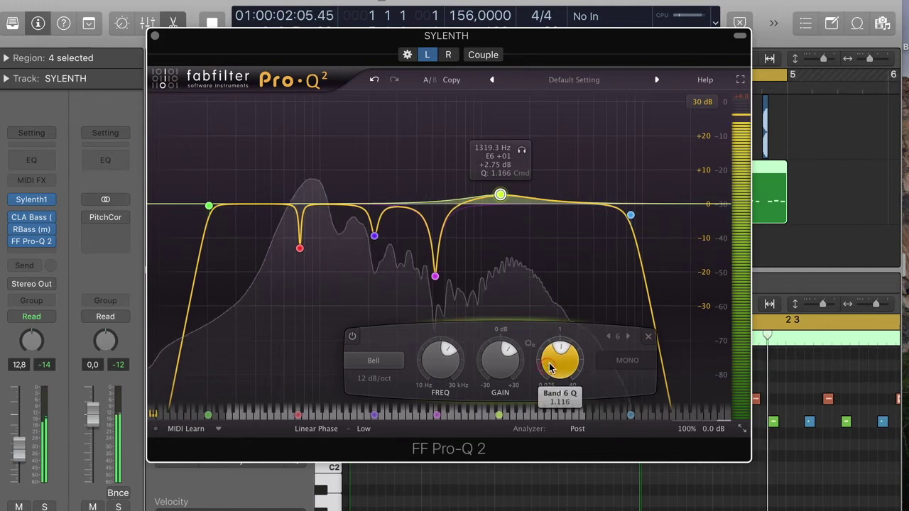
Adjust the Q of the bass equalizer's 1319 Hz boost, select the 520 Hz cut and close the equalizer
scroll(552, 361, "down", 5)
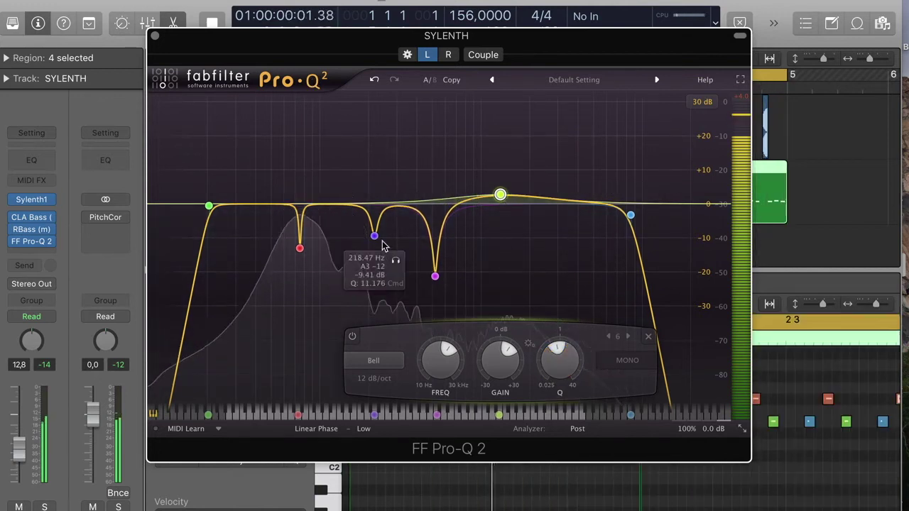
left_click(434, 276)
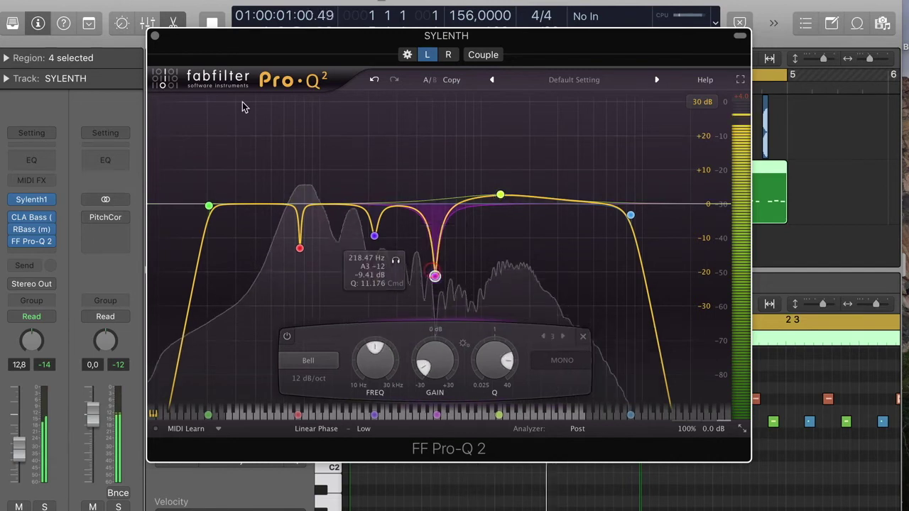
left_click(155, 36)
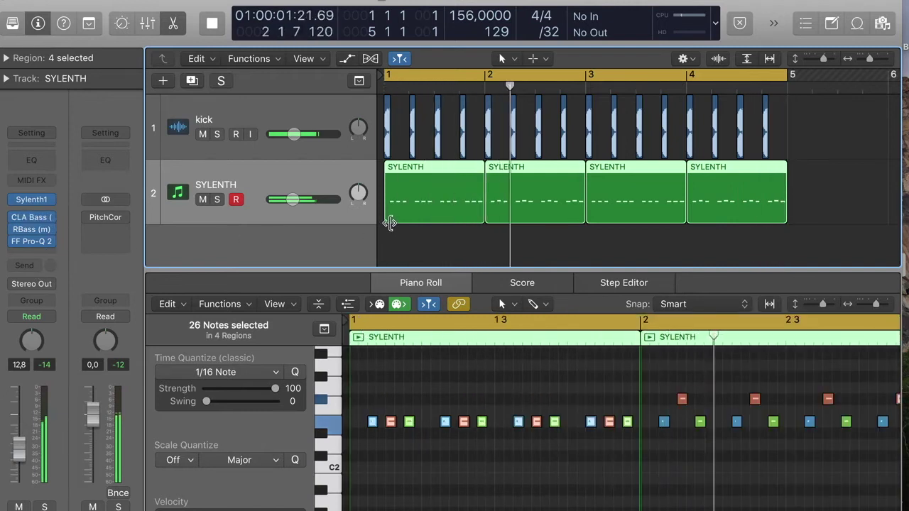
Compare the loop's sound with CLA Bass, RBass and FF Pro-Q 2 bypassed and enabled on the SYLENTH channel
scroll(391, 228, "down", 5)
mouse_move(16, 219)
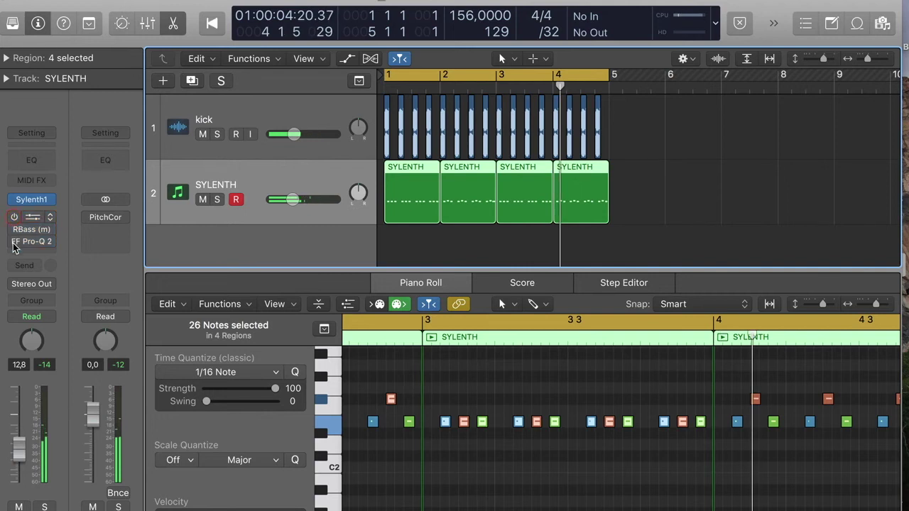
key("space")
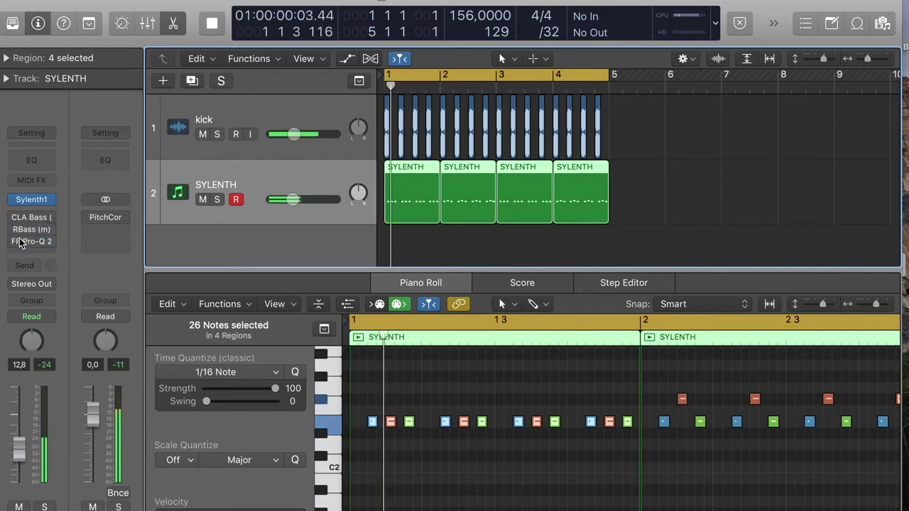
key("space")
key("space")
left_click(314, 177)
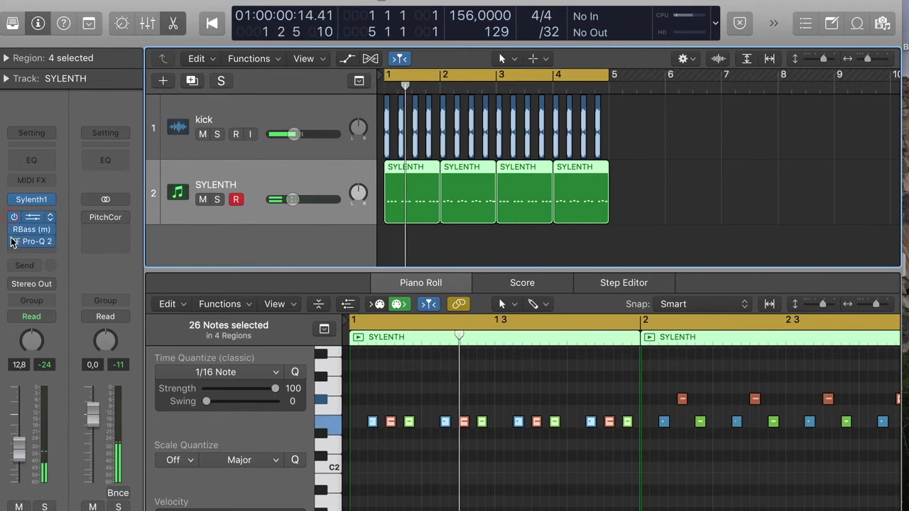
key("space")
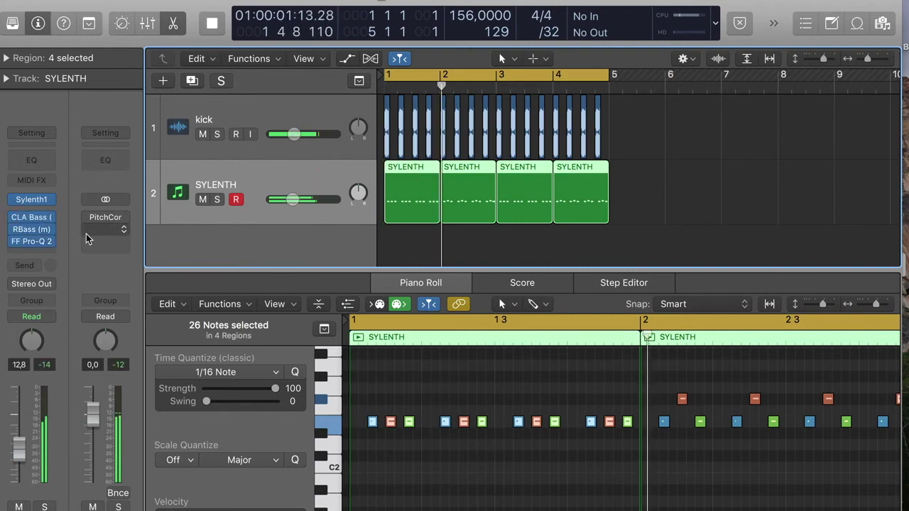
Switch between the kick and SYLENTH tracks during playback to compare their channel levels
left_click(269, 117)
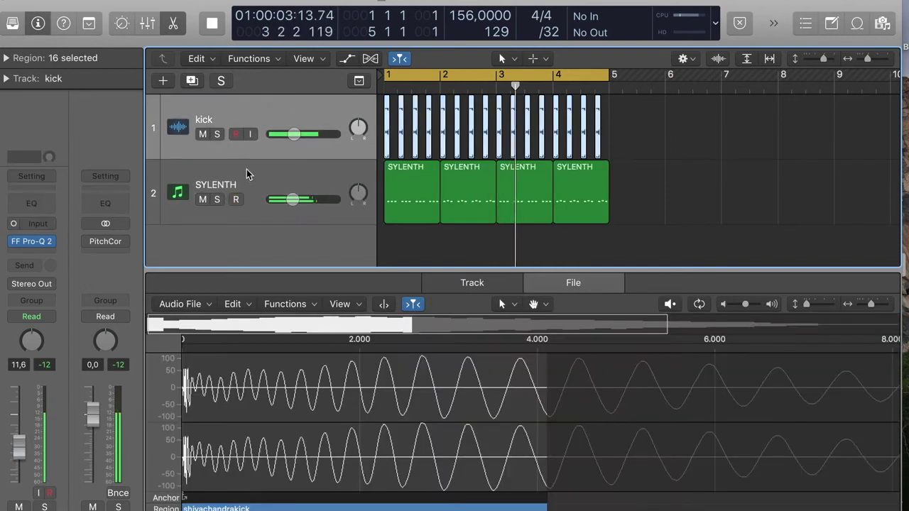
left_click(246, 170)
left_click(258, 133)
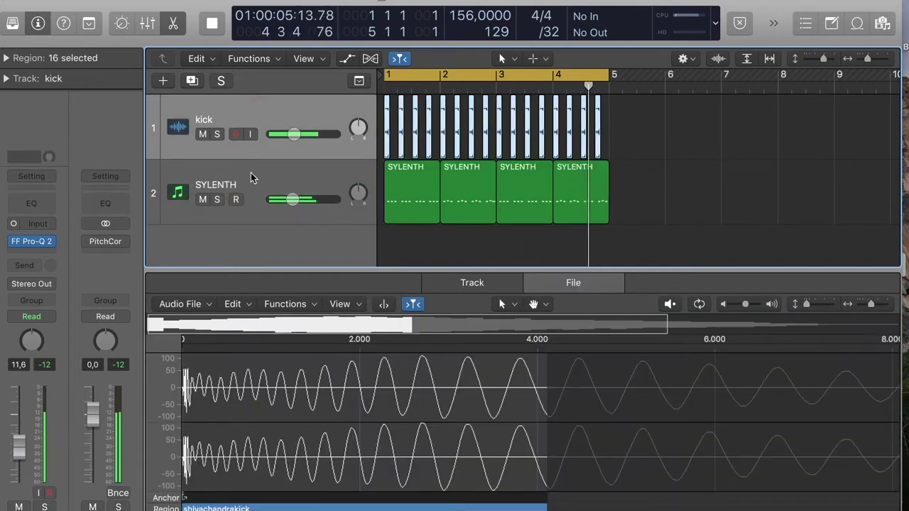
left_click(250, 178)
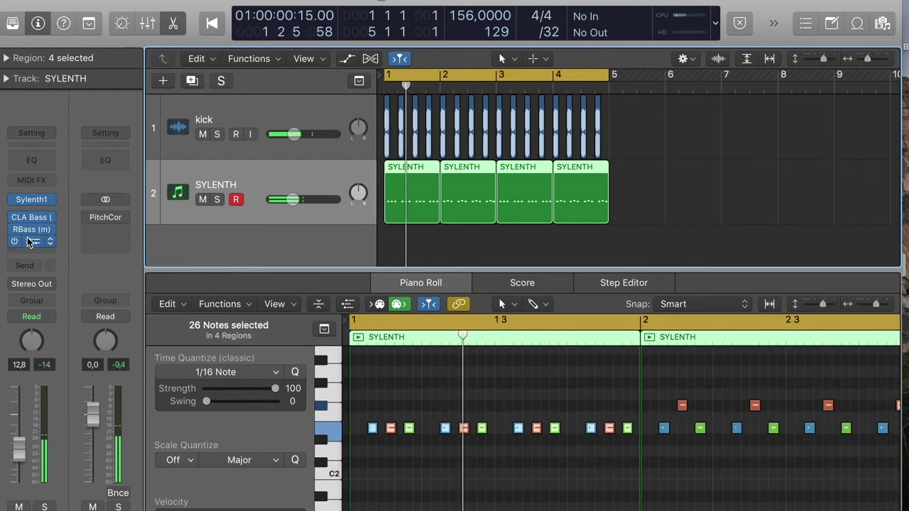
Remove the PitchCor effect from the output channel and play the loop with all four SYLENTH regions in view
left_click(122, 223)
left_click(122, 239)
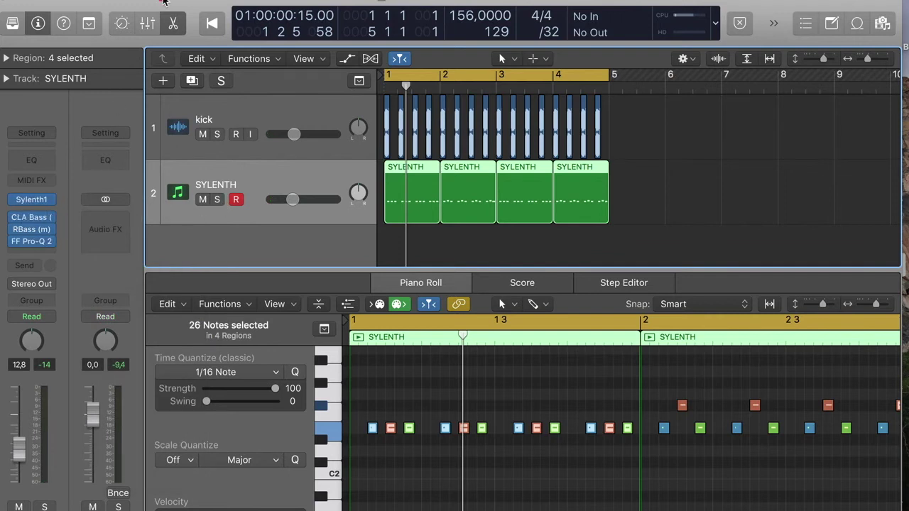
key("space")
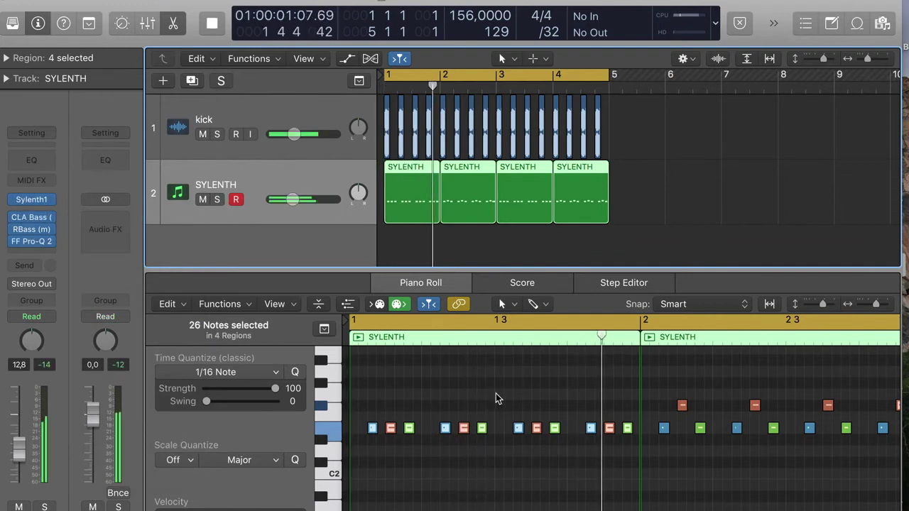
scroll(496, 395, "down", 5)
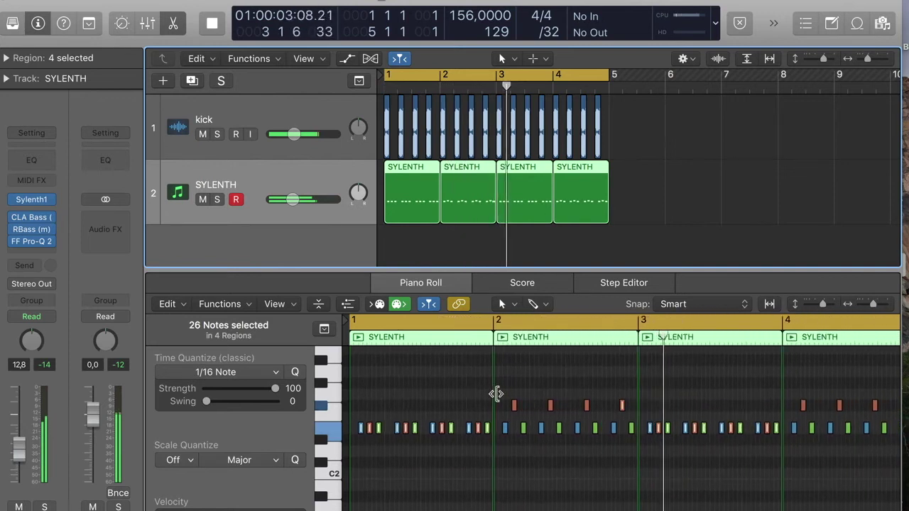
scroll(500, 399, "down", 1)
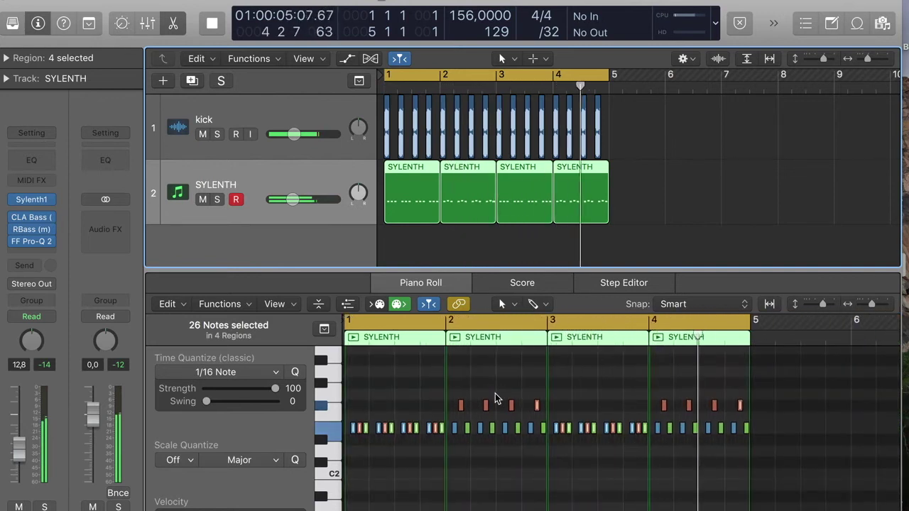
key("space")
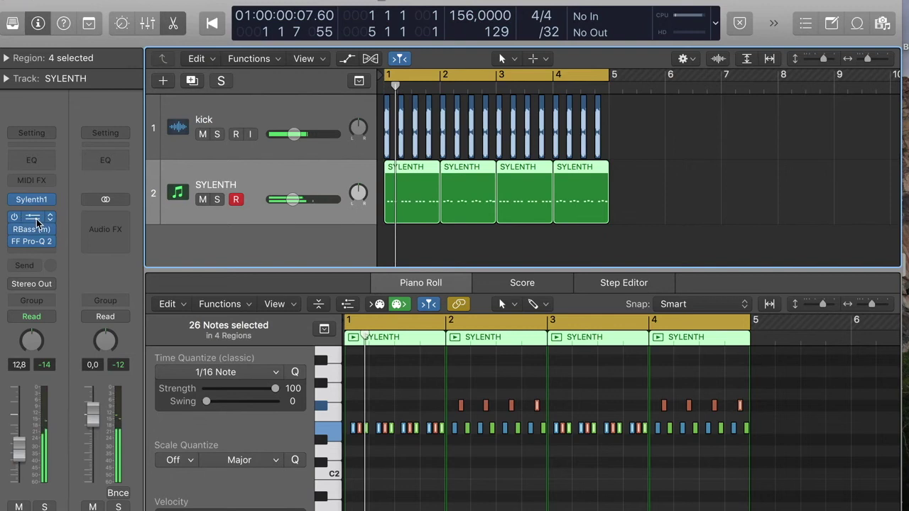
Review the bass's CLA Bass settings, and set RBass to a frequency of 82 Hz with an intensity of -12.0 dB
left_click(35, 218)
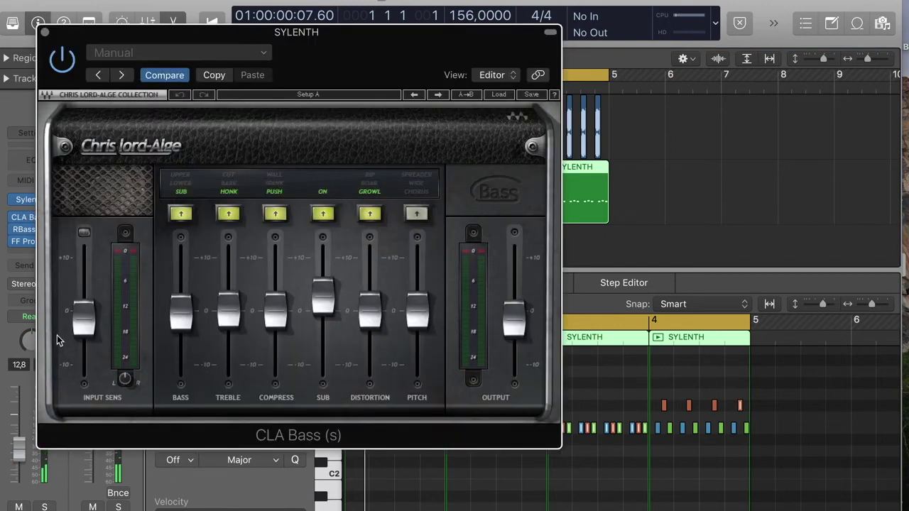
left_click(44, 33)
left_click(30, 230)
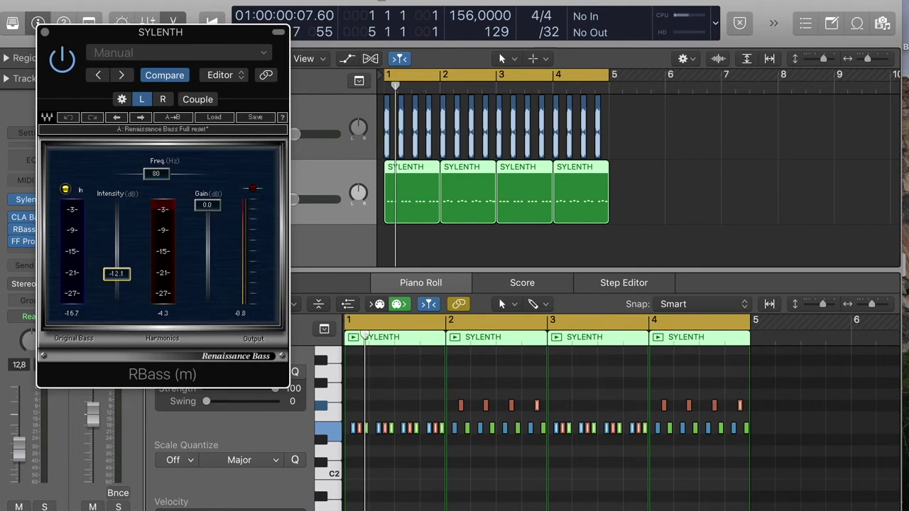
key("space")
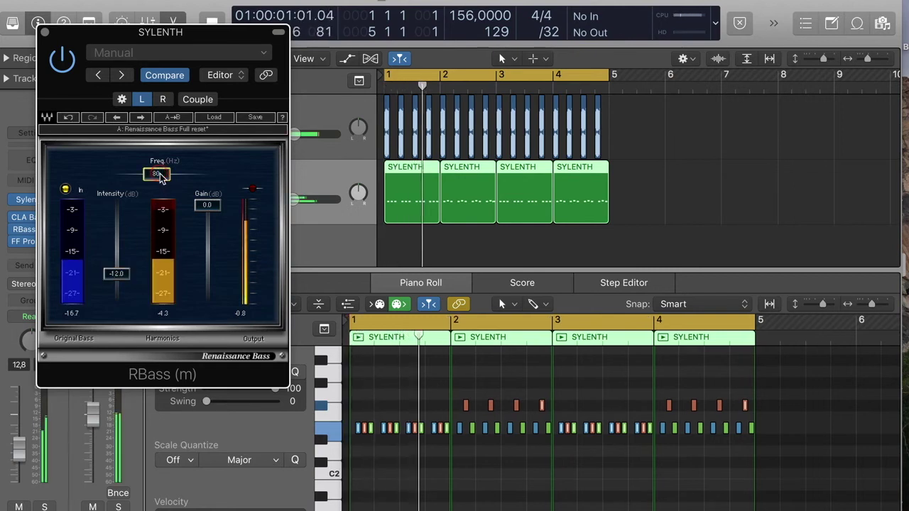
left_click(156, 174)
left_click(155, 173)
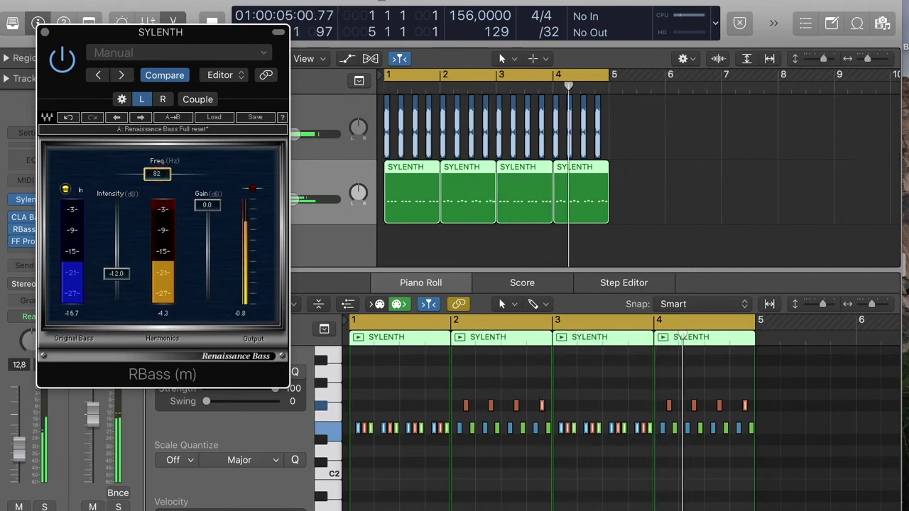
left_click(44, 32)
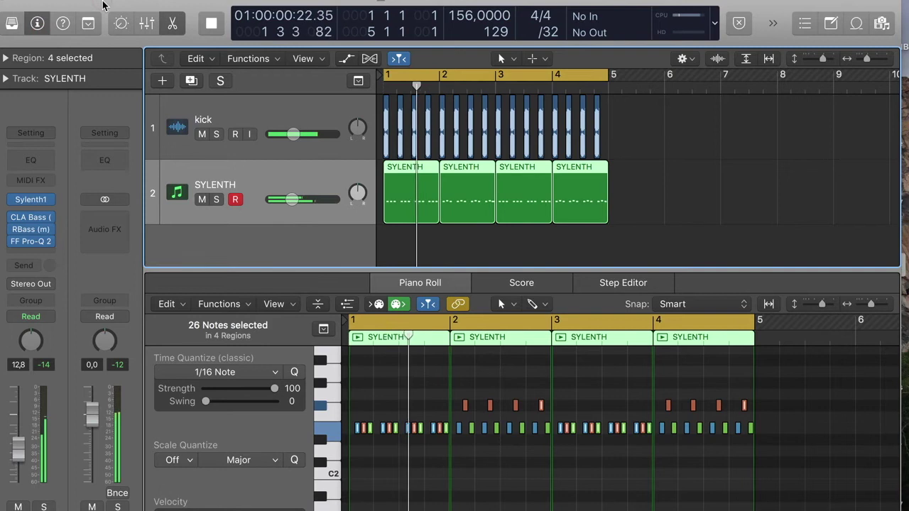
Review the bass's FF Pro-Q 2 curve and toggle its bypass during playback to compare the sound
left_click(36, 243)
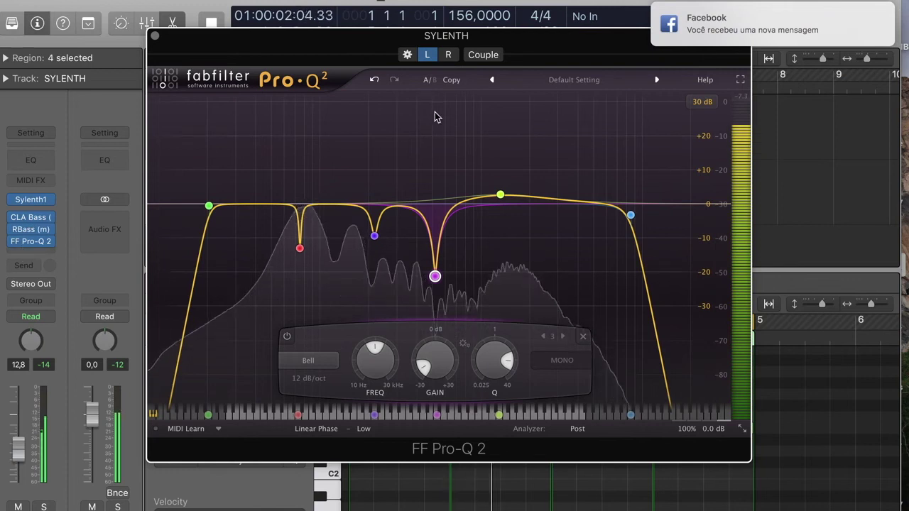
left_click(11, 241)
left_click(12, 242)
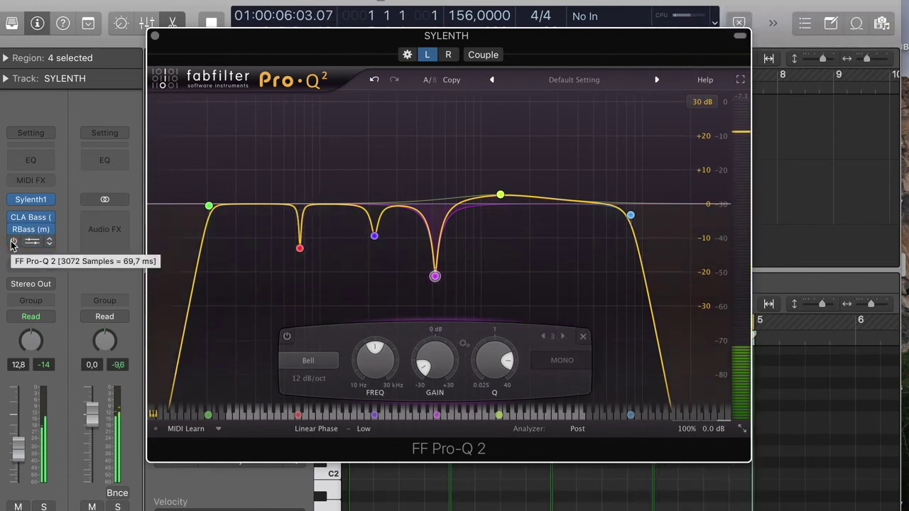
left_click(155, 36)
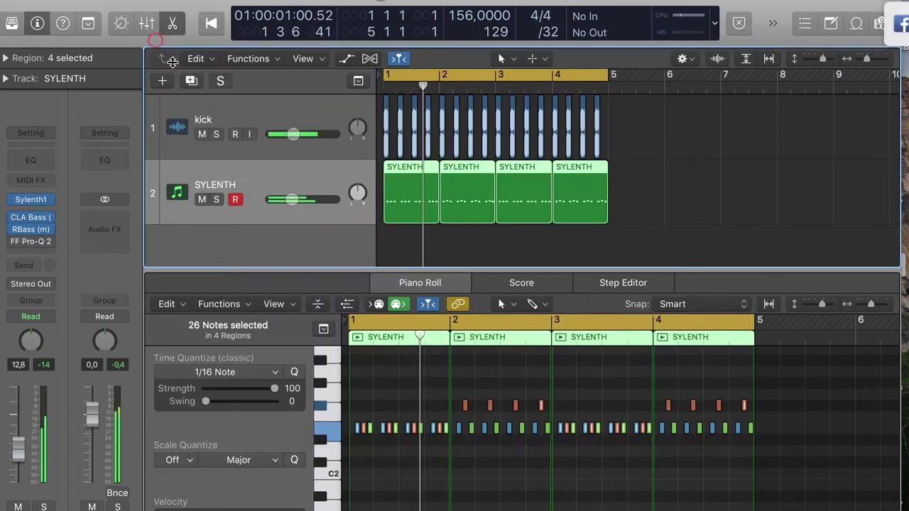
Solo the SYLENTH track, clear the Facebook notification and toggle the kick's solo to compare the two tracks
left_click(216, 200)
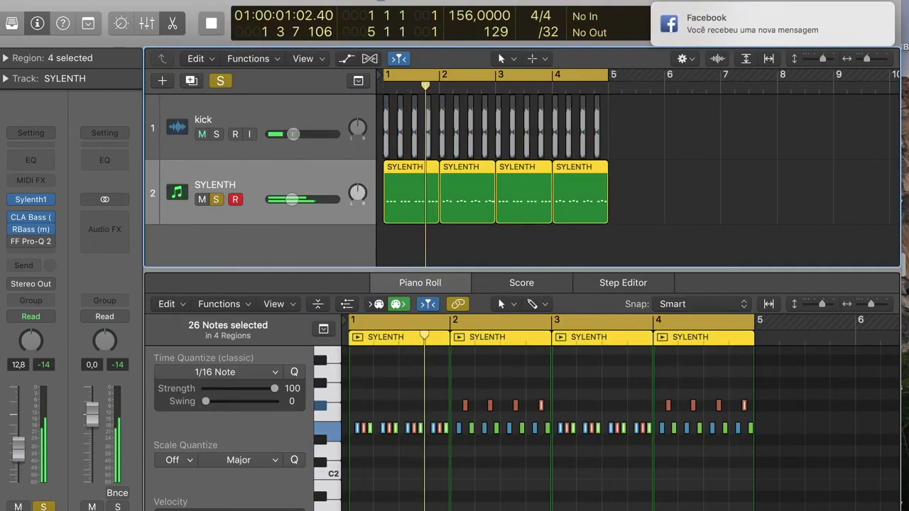
left_click(714, 1)
left_click(647, 11)
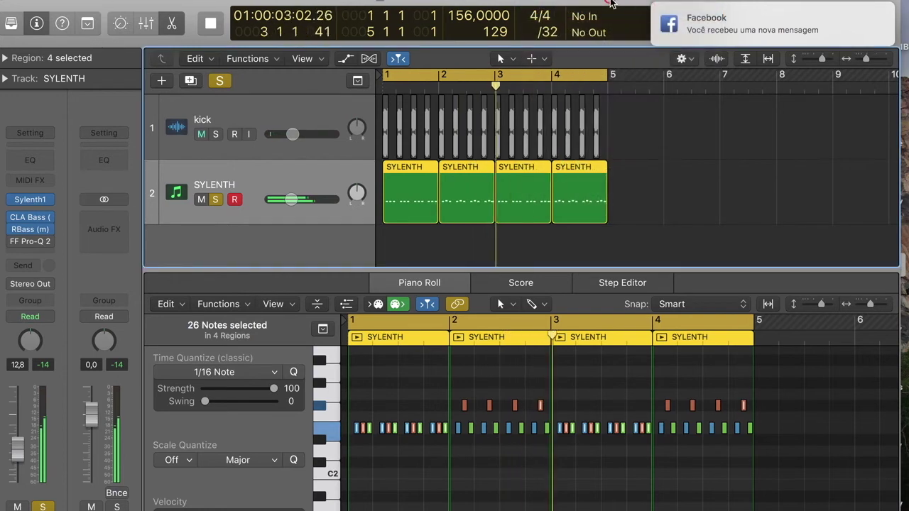
left_click(215, 134)
left_click(215, 134)
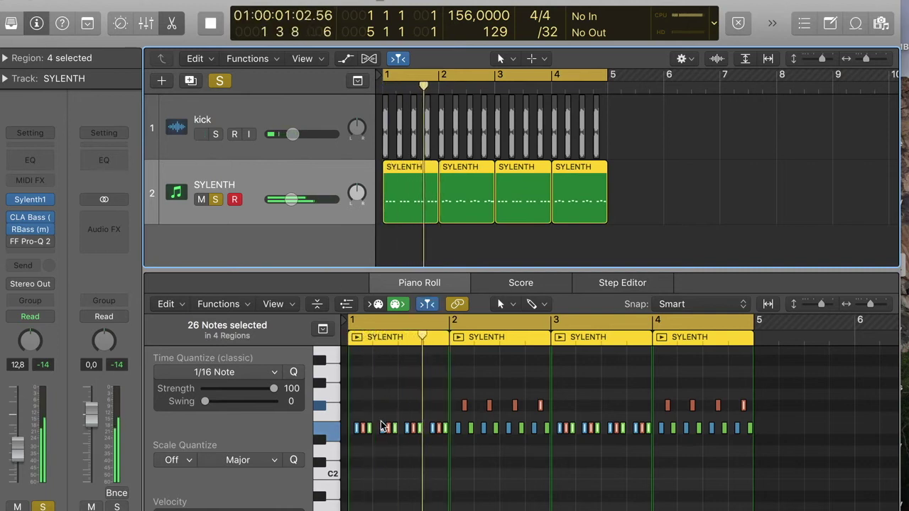
Listen to the soloed bass with CLA Bass, RBass and FF Pro-Q 2 bypassed, and review its Sylenth1 settings
key("super+Right")
key("super+Right")
key("super+Right")
key("super+Right")
key("super+Right")
key("super+Right")
key("super+Right")
key("super+Left")
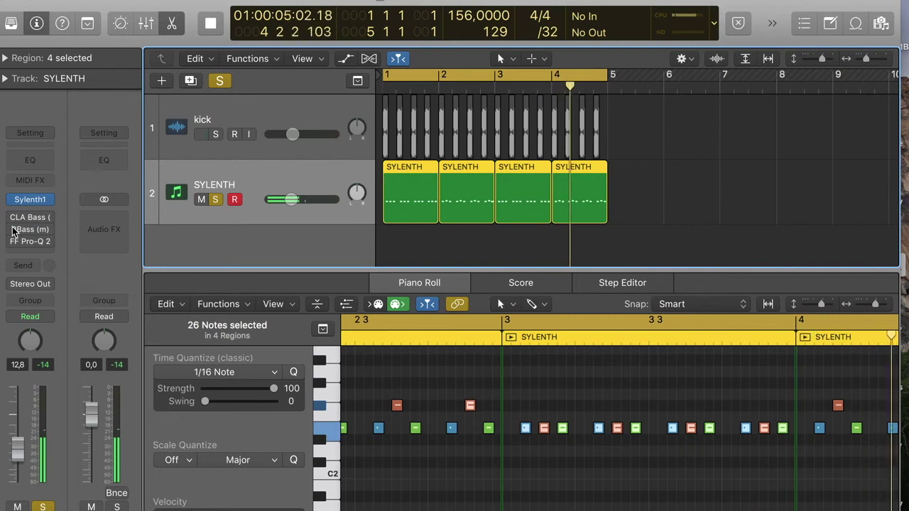
mouse_move(13, 220)
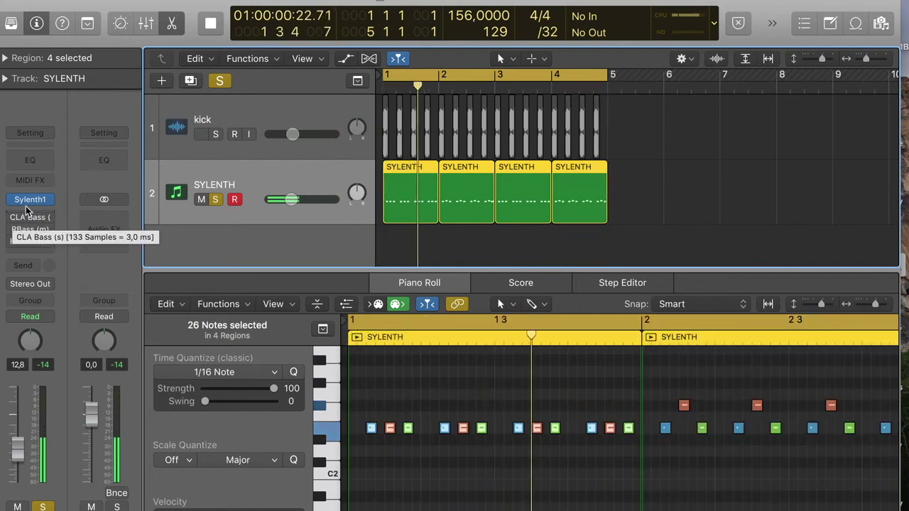
left_click(30, 200)
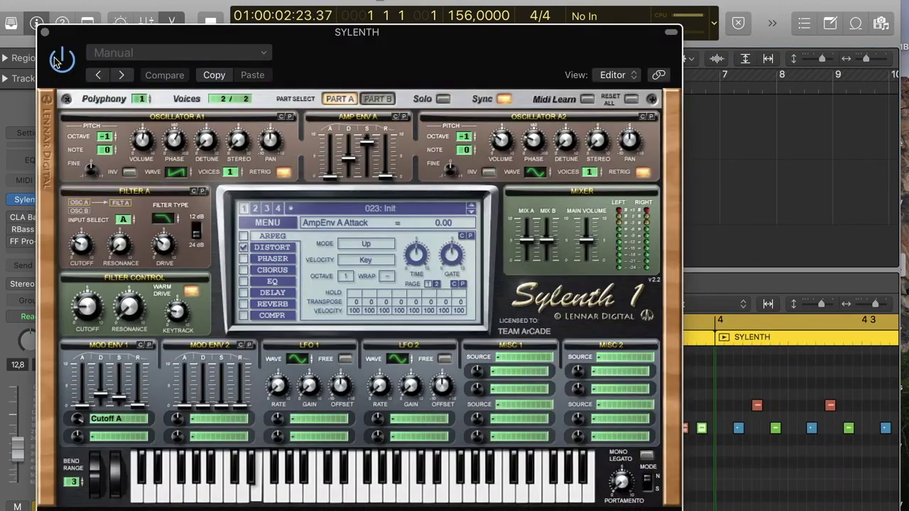
left_click(44, 33)
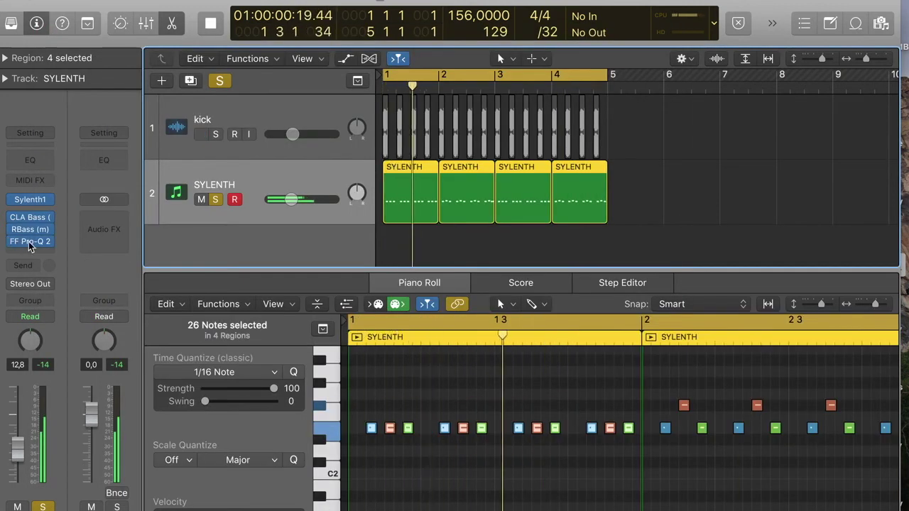
Review the FF Pro-Q 2 curve on the soloed bass with all effects enabled, and unsolo the SYLENTH track
left_click(29, 241)
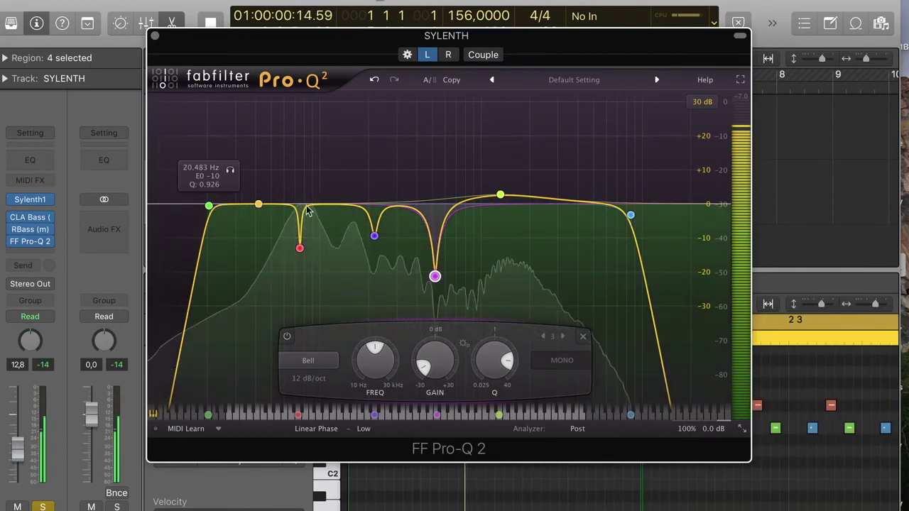
left_click(154, 35)
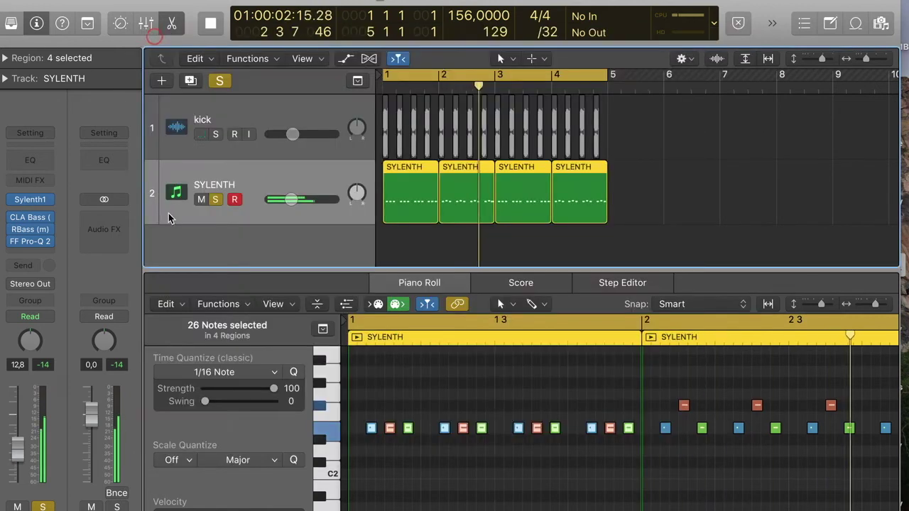
left_click(219, 200)
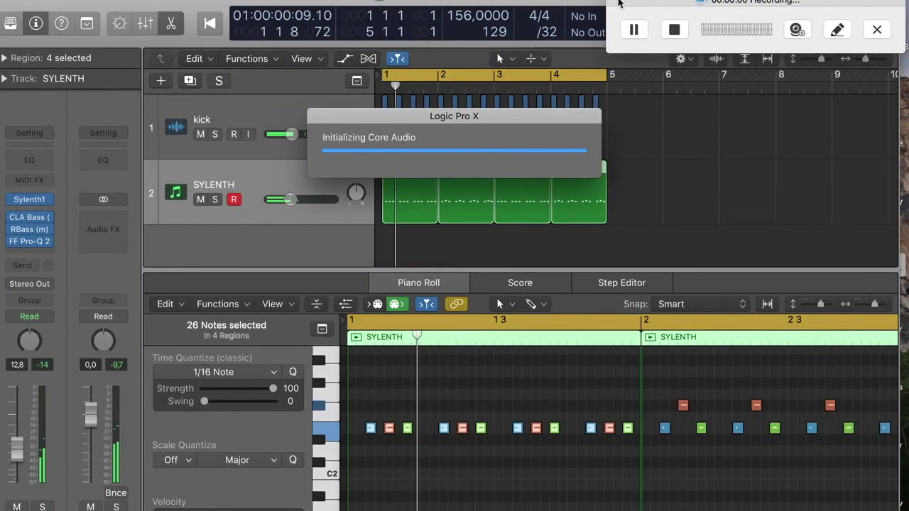
Play the kick and bass loop together with all bass effects enabled, and stop playback
left_click_drag(702, 3, 719, 418)
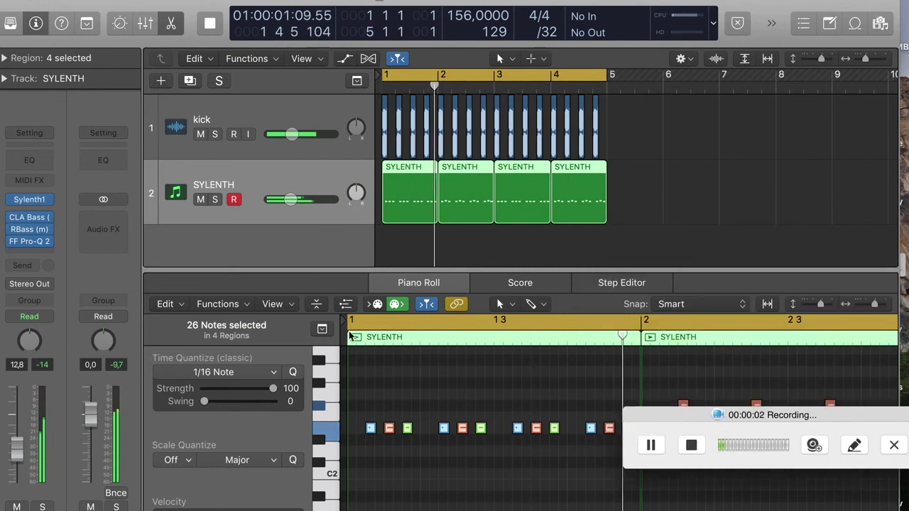
left_click(295, 6)
key("space")
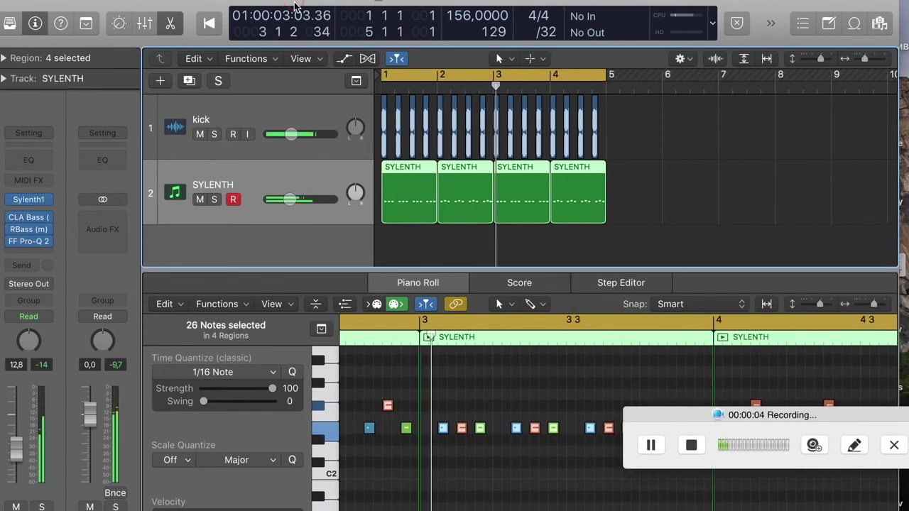
Replay the kick and bass loop from bar 1 with all three bass effects enabled
key("Return")
key("space")
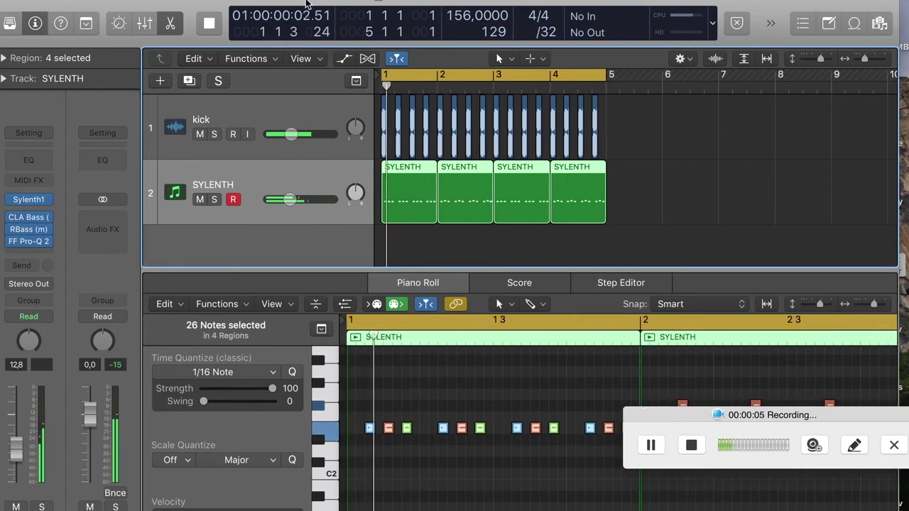
double_click(752, 423)
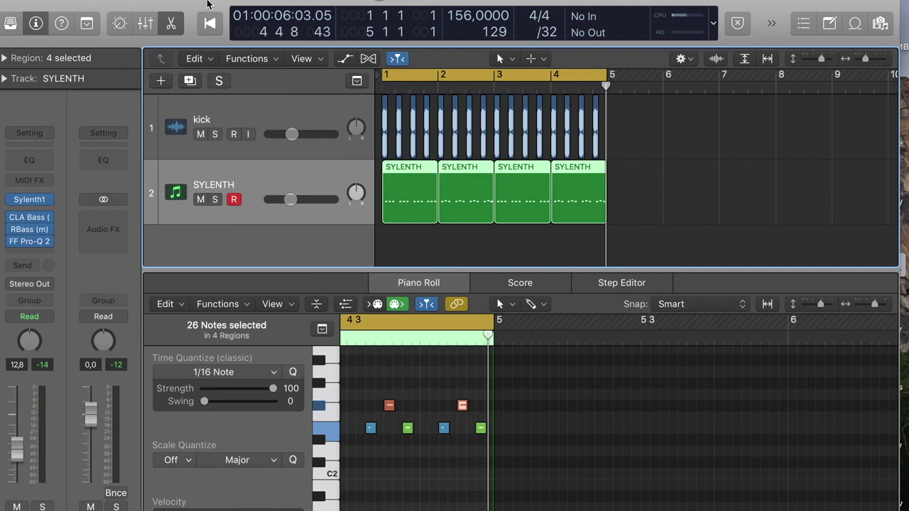
With the loop playing, add FabFilter's FF Pro-MB in Dual Mono after FF Pro-Q 2 on the SYLENTH track, continuing in evaluation mode
key("space")
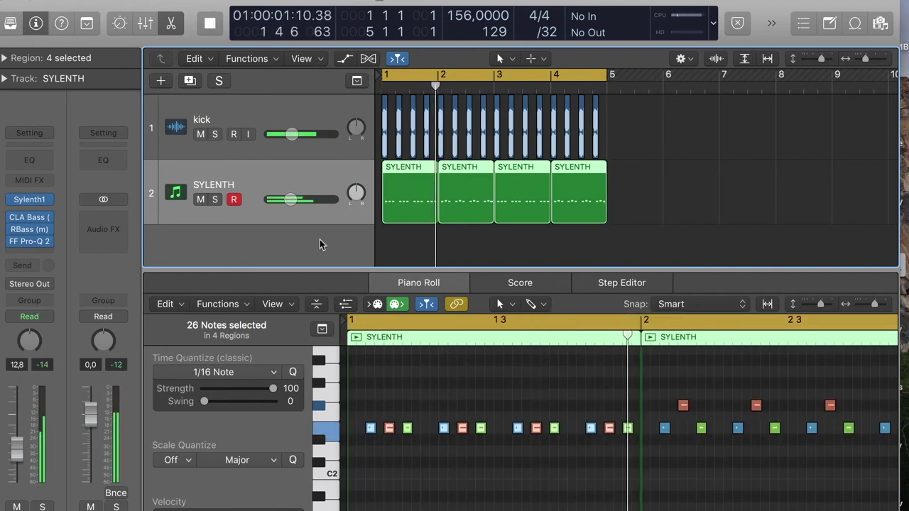
left_click(34, 250)
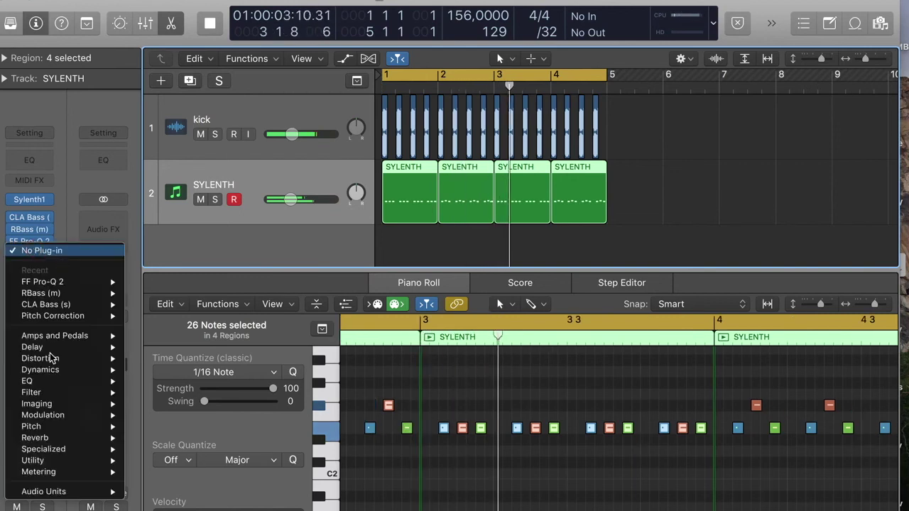
mouse_move(62, 492)
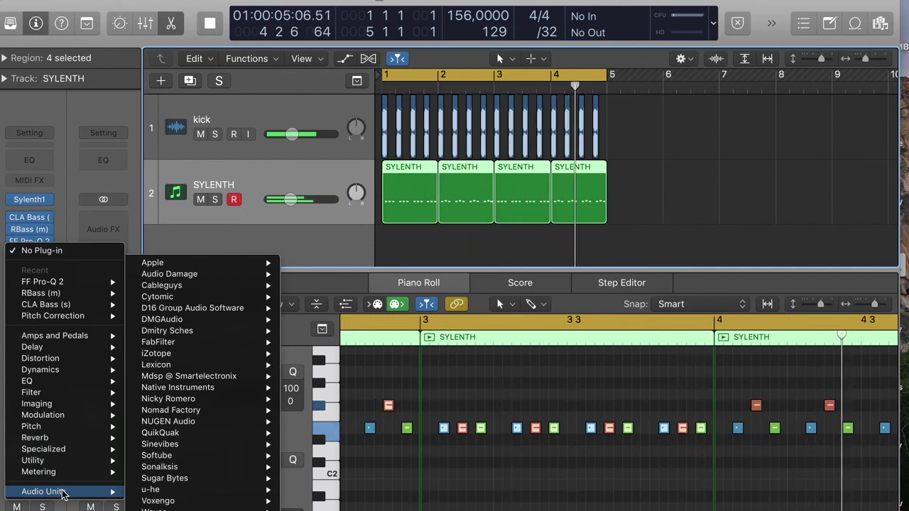
mouse_move(167, 491)
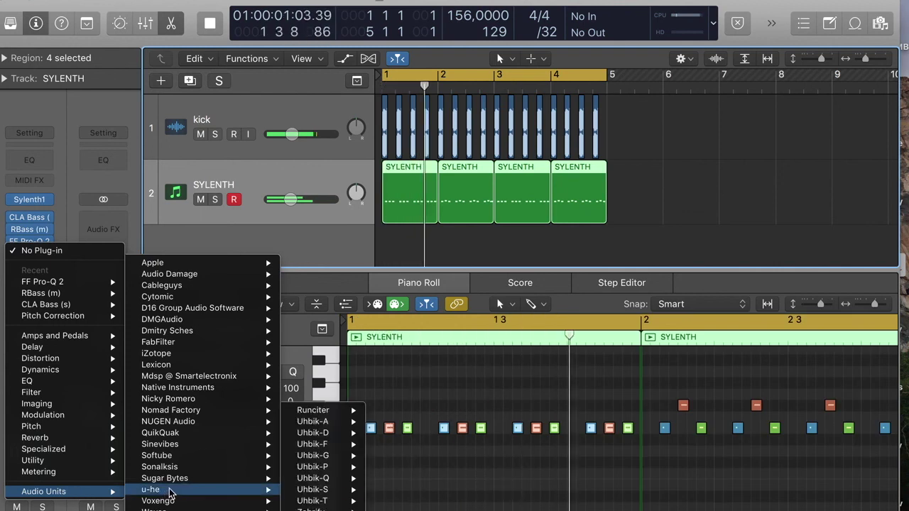
mouse_move(203, 344)
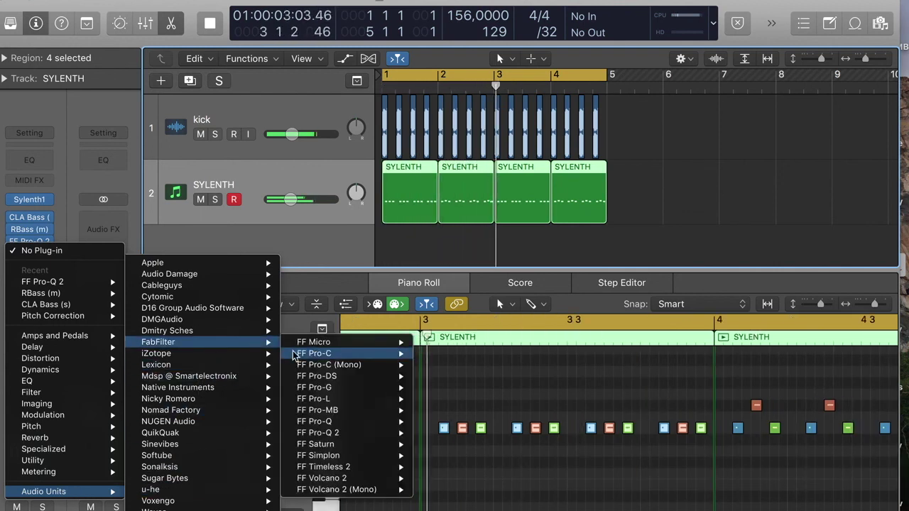
mouse_move(325, 414)
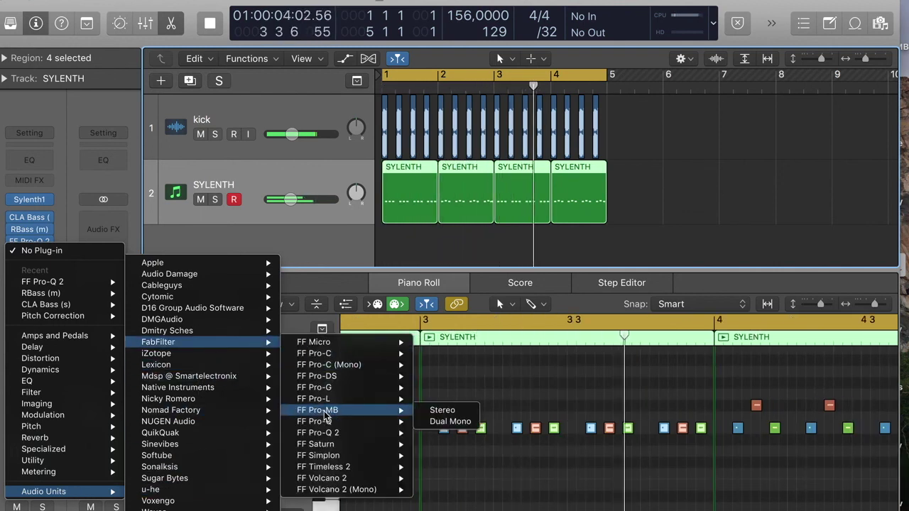
left_click(450, 422)
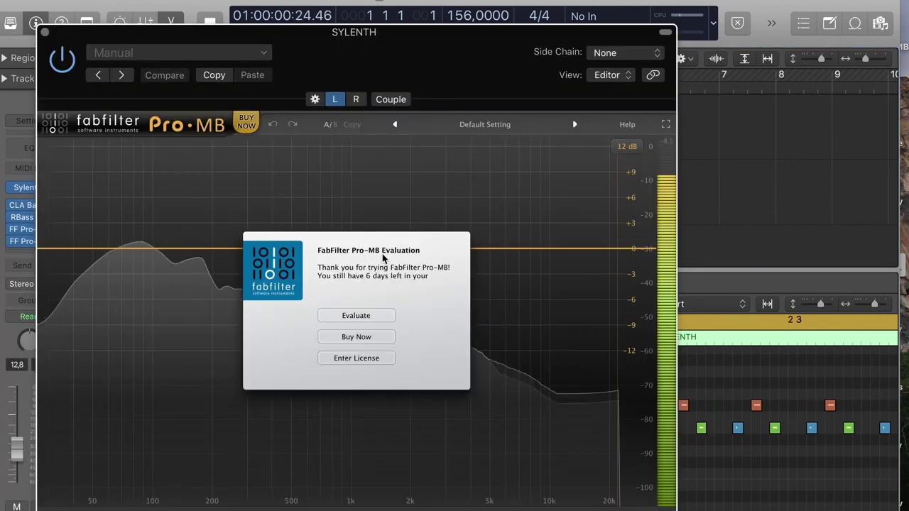
left_click(372, 321)
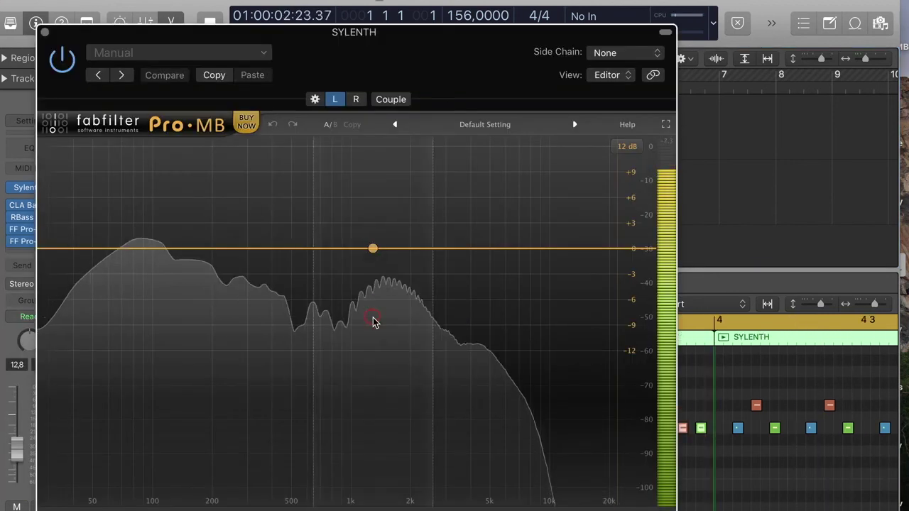
left_click_drag(399, 52, 419, 39)
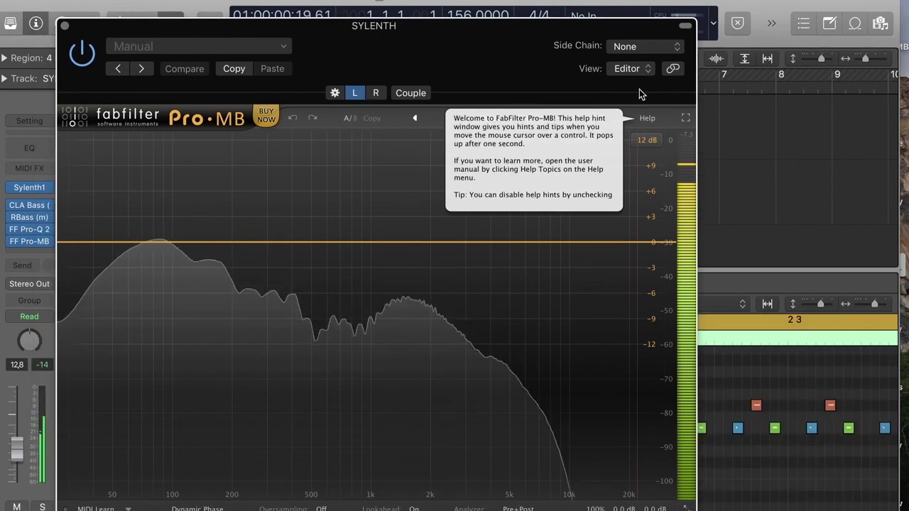
Load the Upright Bass Clarity of Tone bM preset in Pro-MB and play the loop with the compacted plug-in window in view
left_click(686, 25)
left_click(517, 24)
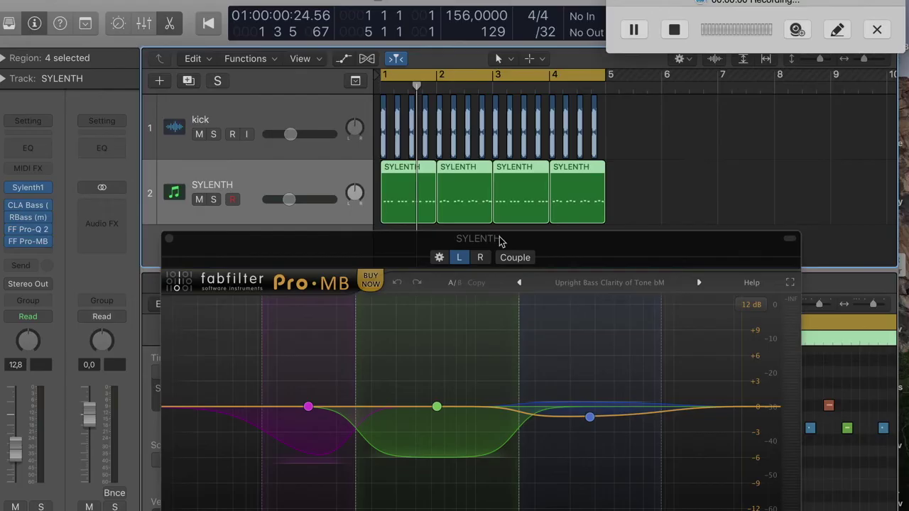
left_click_drag(502, 242, 470, 175)
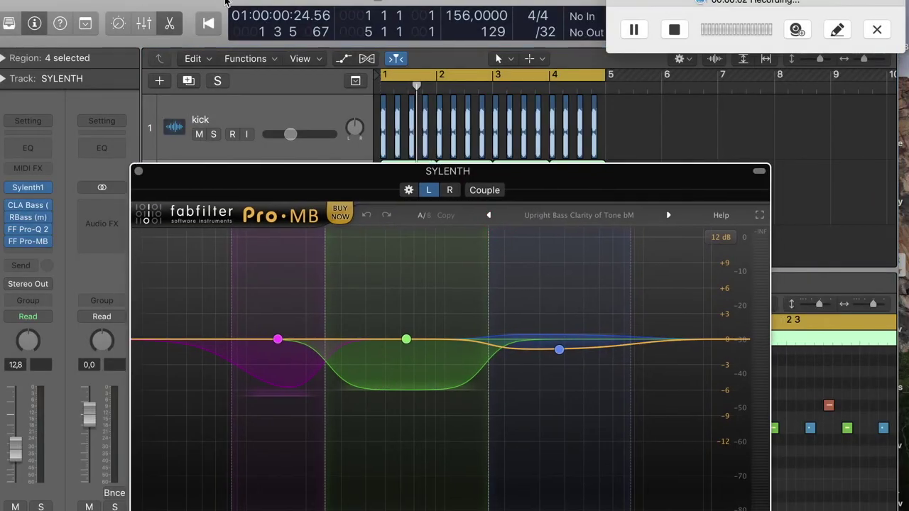
key("space")
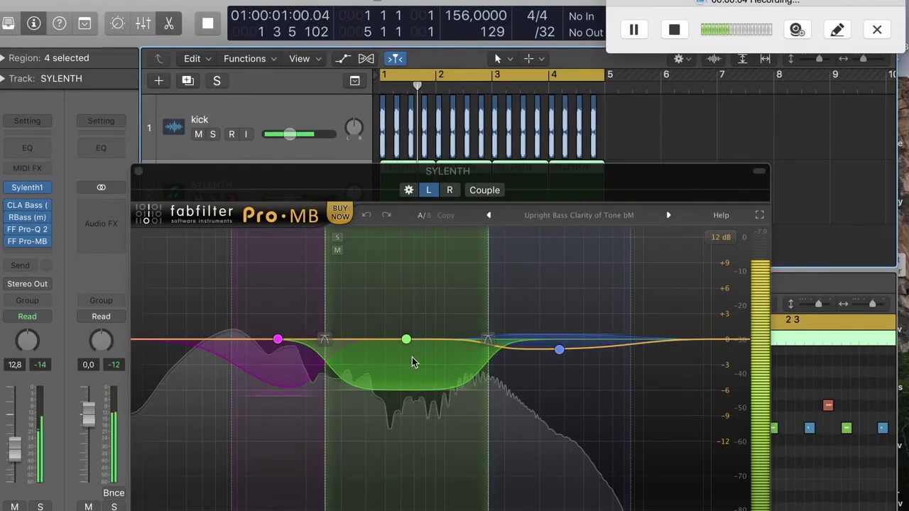
left_click_drag(575, 173, 551, 135)
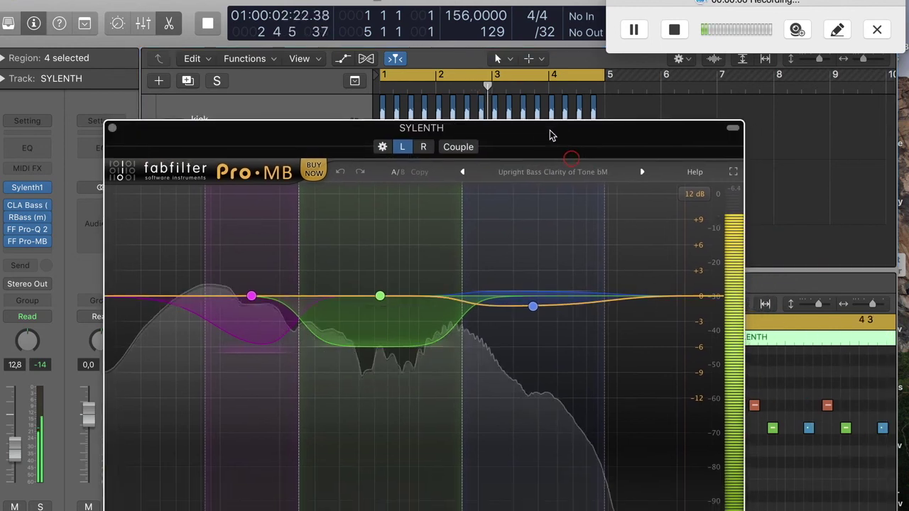
Raise Pro-MB's blue high band slightly, reduce the green middle band's range and extend the purple low band to lower frequencies
left_click_drag(536, 309, 536, 303)
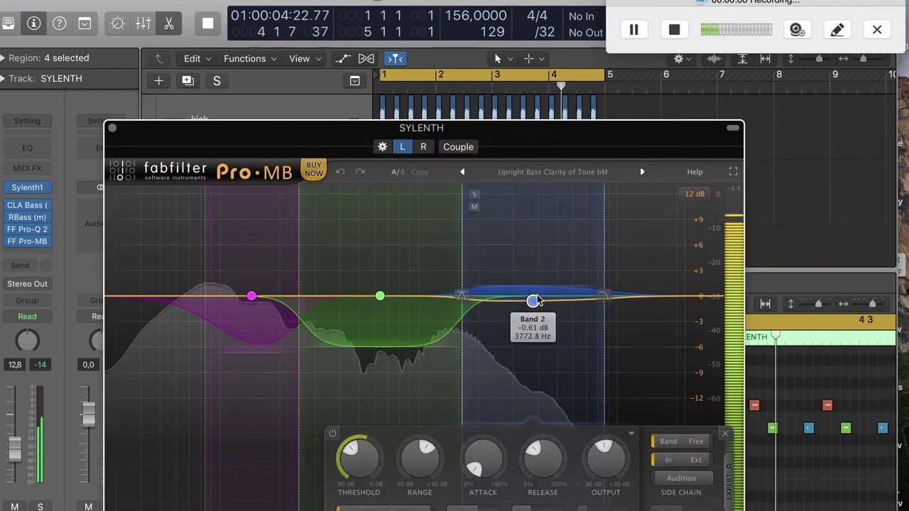
left_click(384, 338)
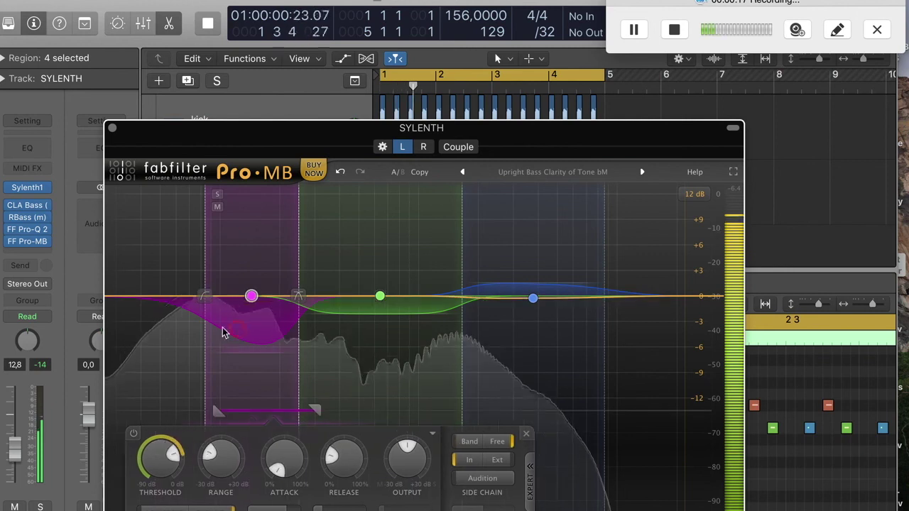
left_click_drag(206, 343, 162, 343)
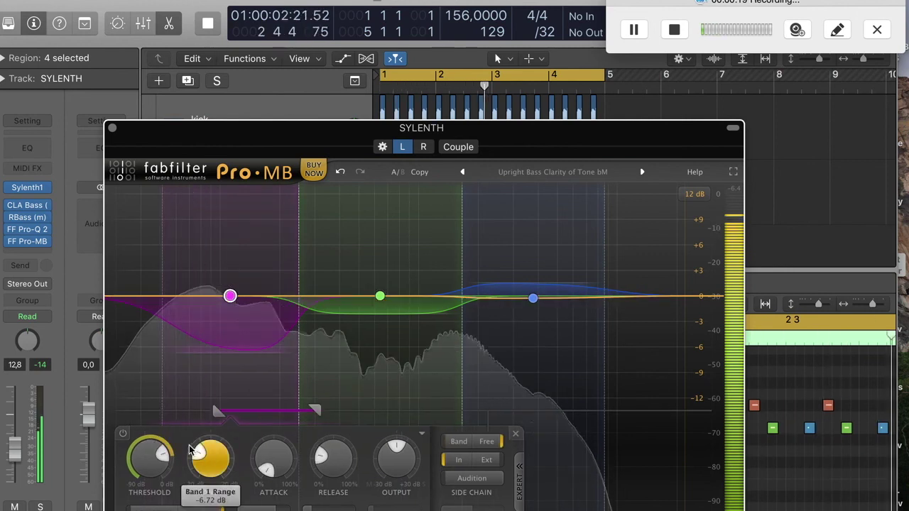
Raise Pro-MB's green middle band slightly above 0 dB and set its threshold to about -7.76 dB
left_click_drag(380, 297, 380, 291)
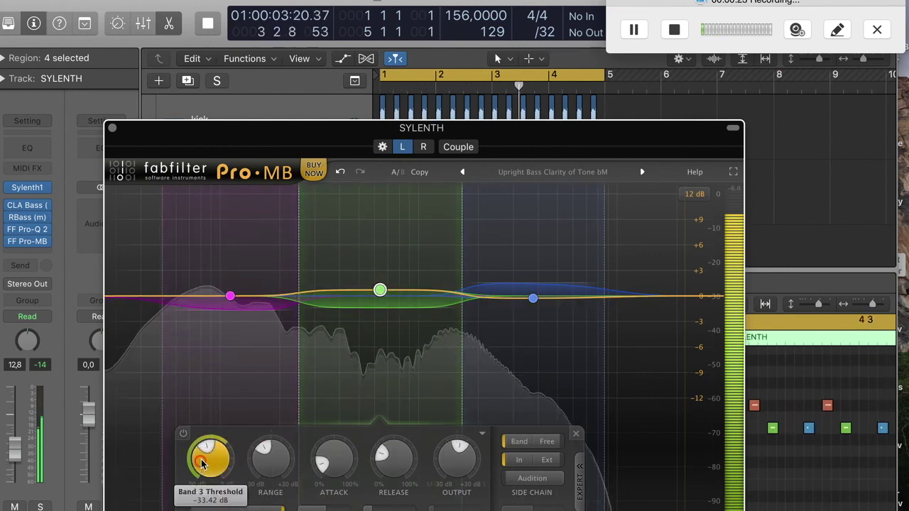
left_click_drag(222, 441, 229, 405)
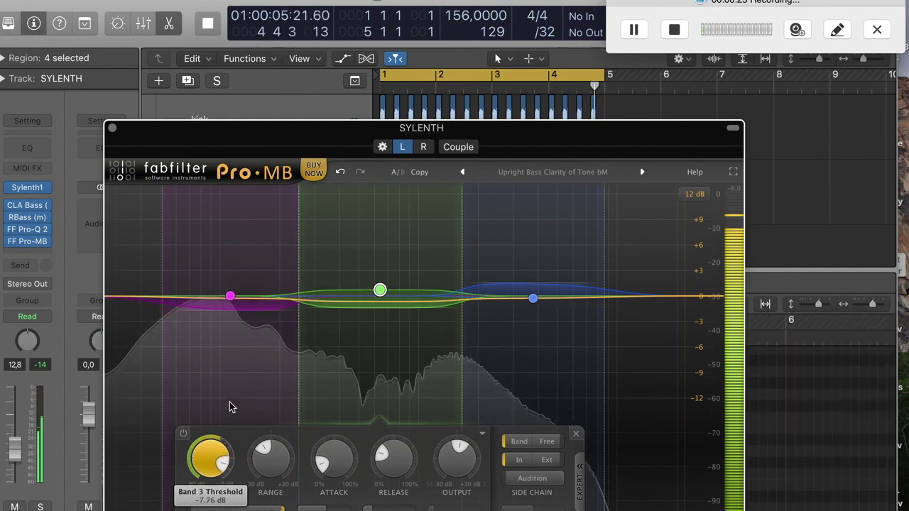
left_click(372, 357)
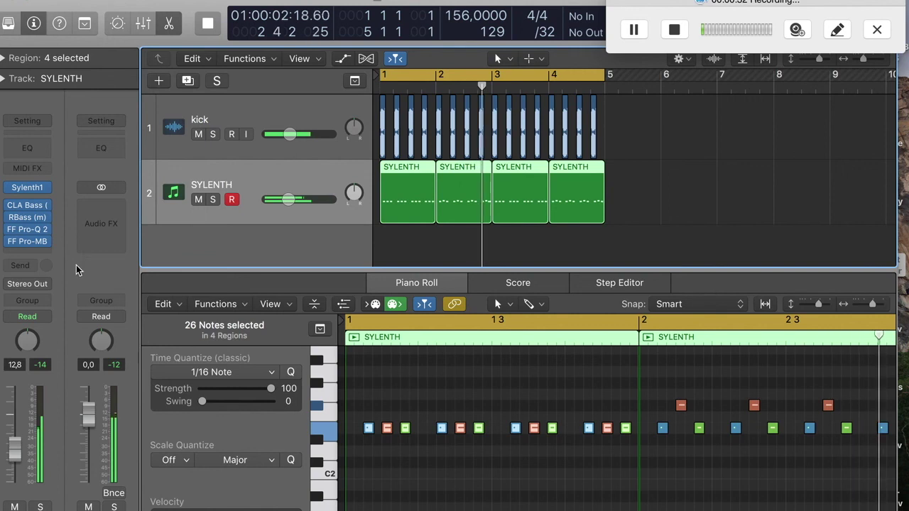
Inspect the low end of the FF Pro-Q 2 curve on the bass while the loop plays, and close the plug-in
mouse_move(37, 225)
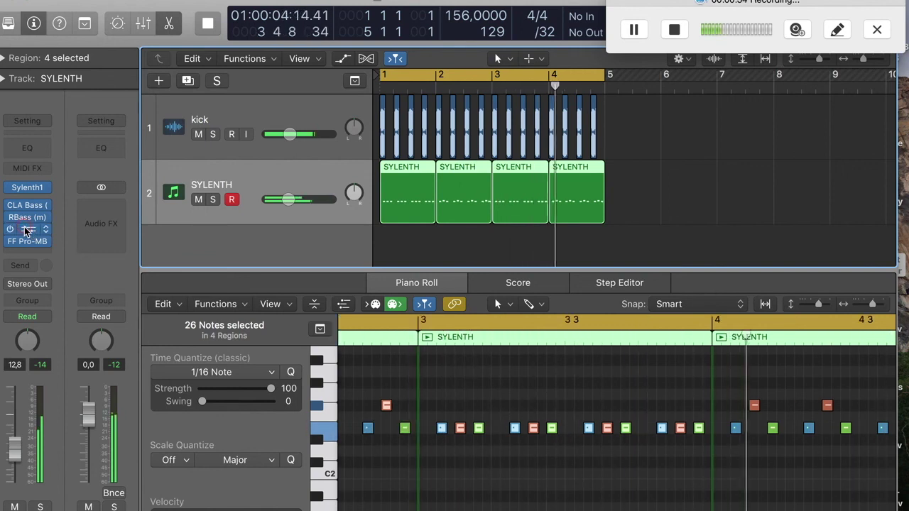
left_click(25, 229)
left_click_drag(184, 276, 156, 256)
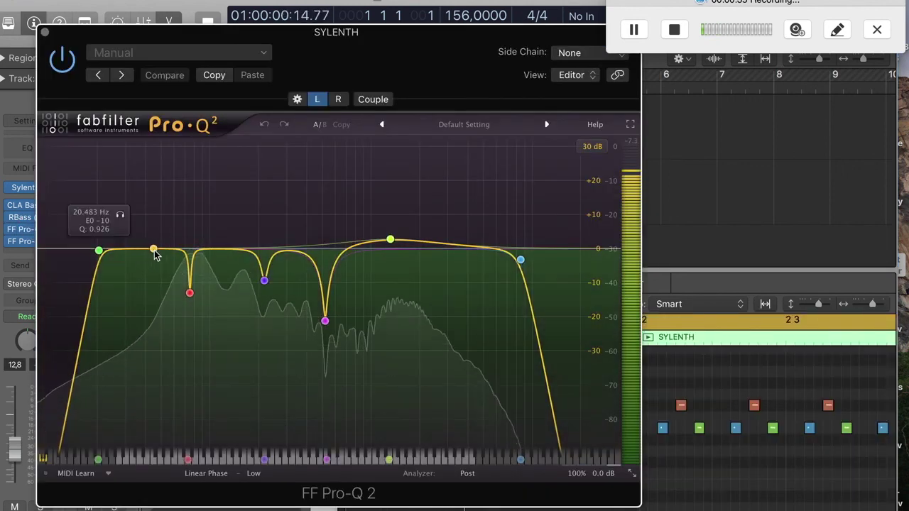
double_click(154, 251)
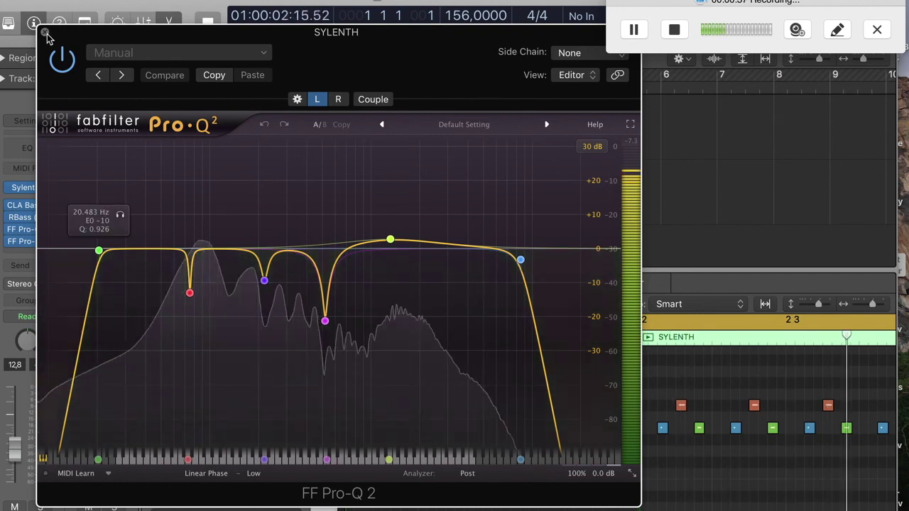
left_click(45, 33)
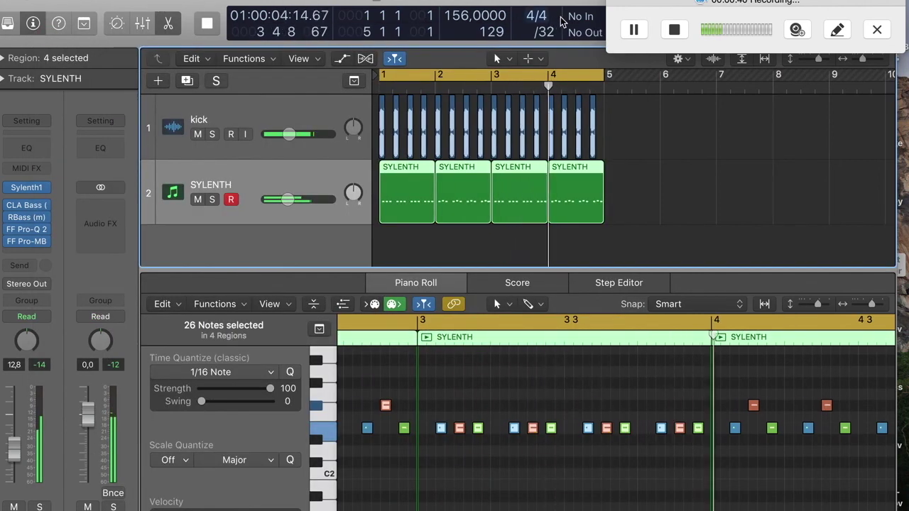
left_click_drag(723, 2, 684, 373)
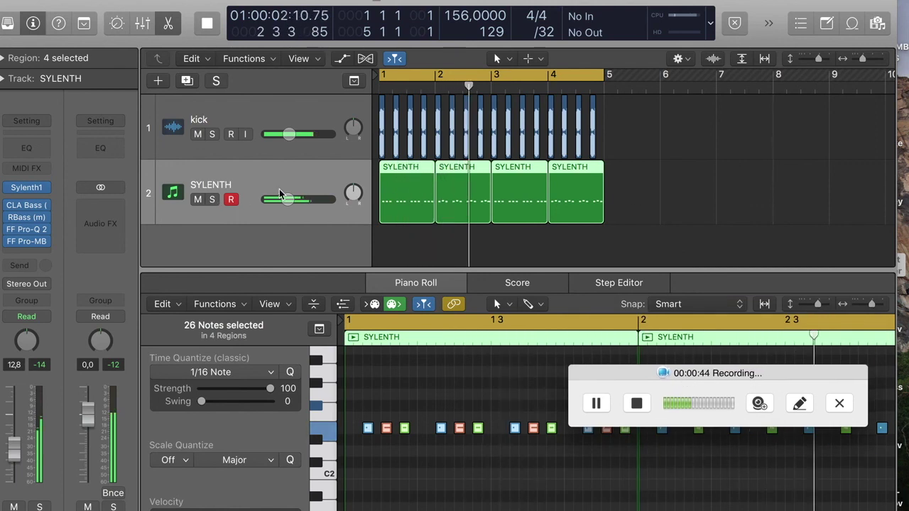
left_click(211, 5)
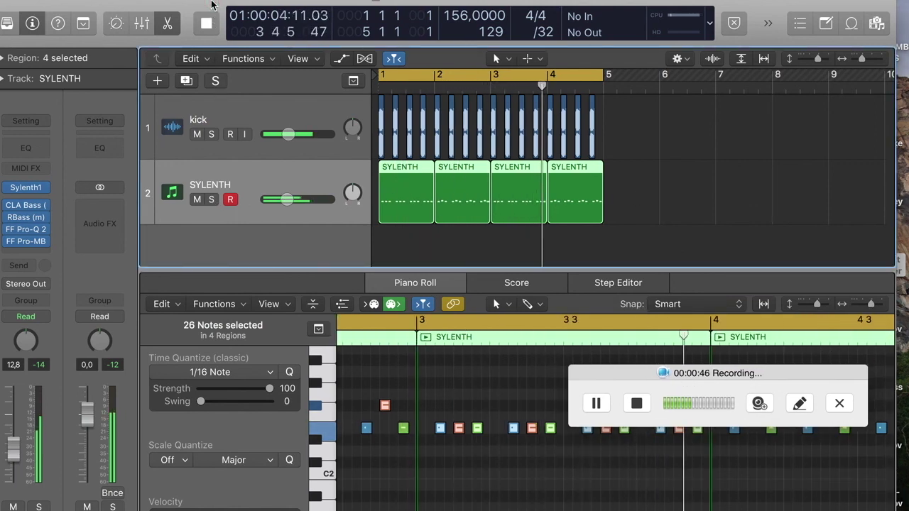